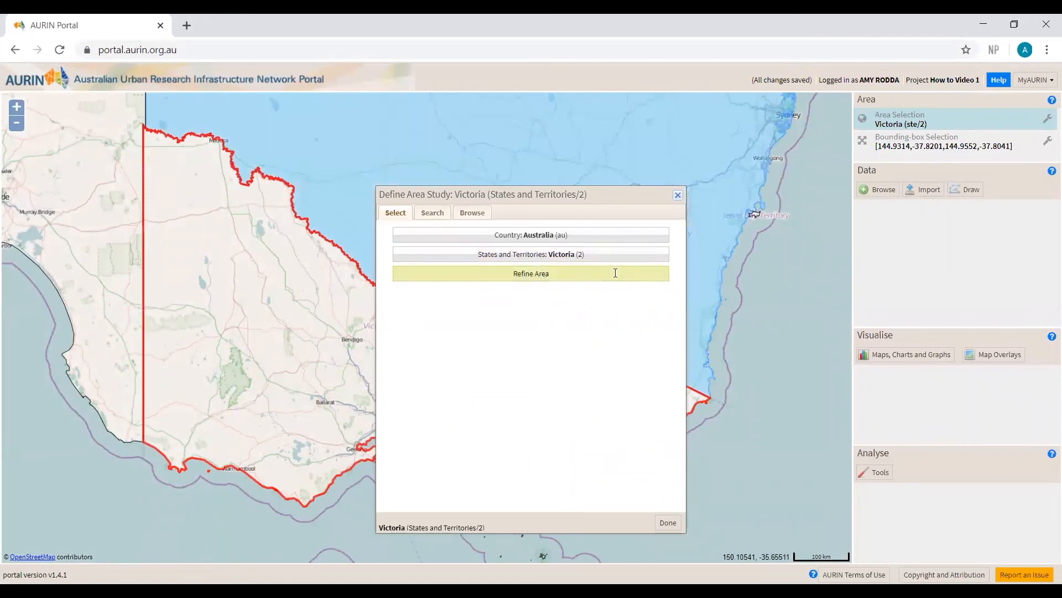
# Step: Refine the Victoria study area to Greater Melbourne at the Greater Capital City Statistical Areas (2016) sub-level and finish the area definition
pyautogui.click(616, 274)
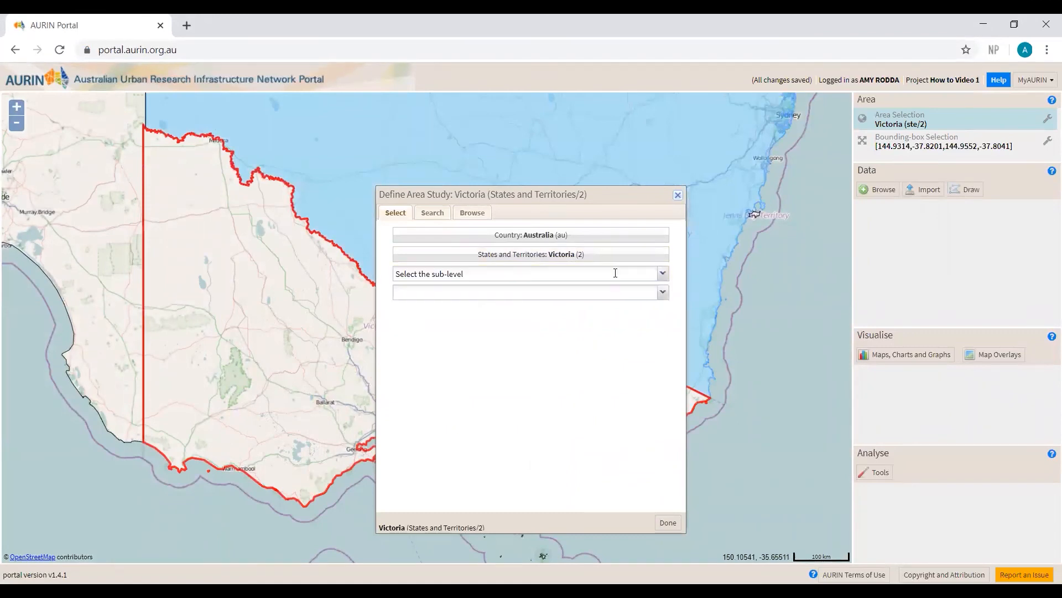
pyautogui.click(662, 273)
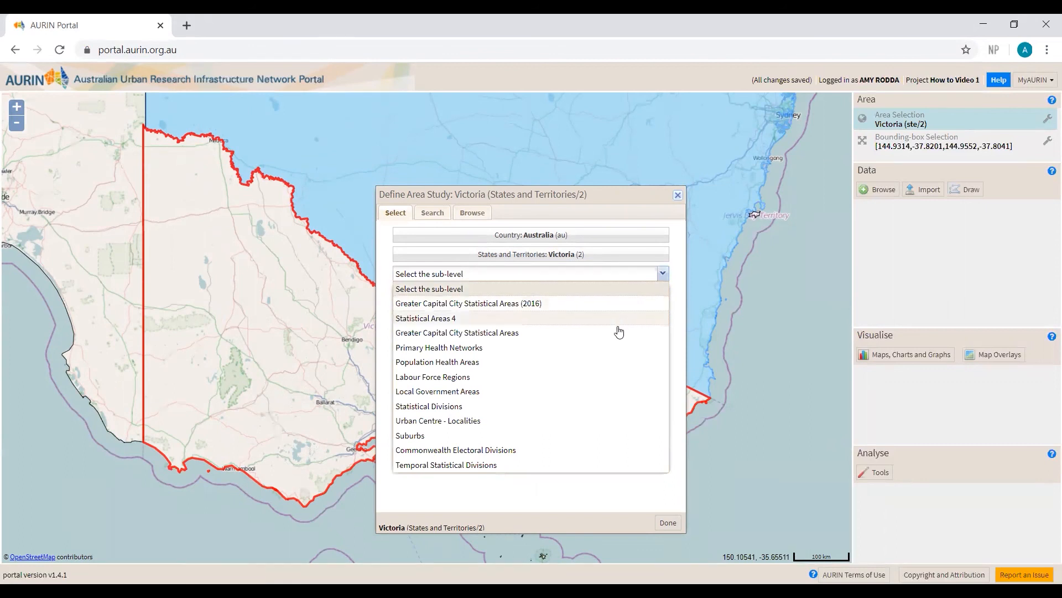
pyautogui.moveTo(555, 340)
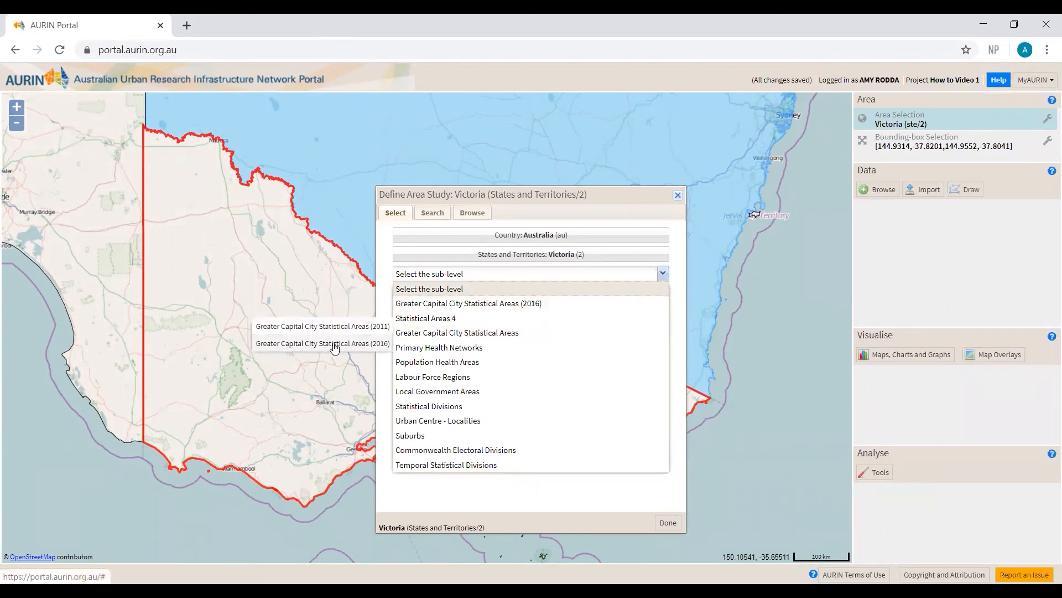
pyautogui.click(380, 349)
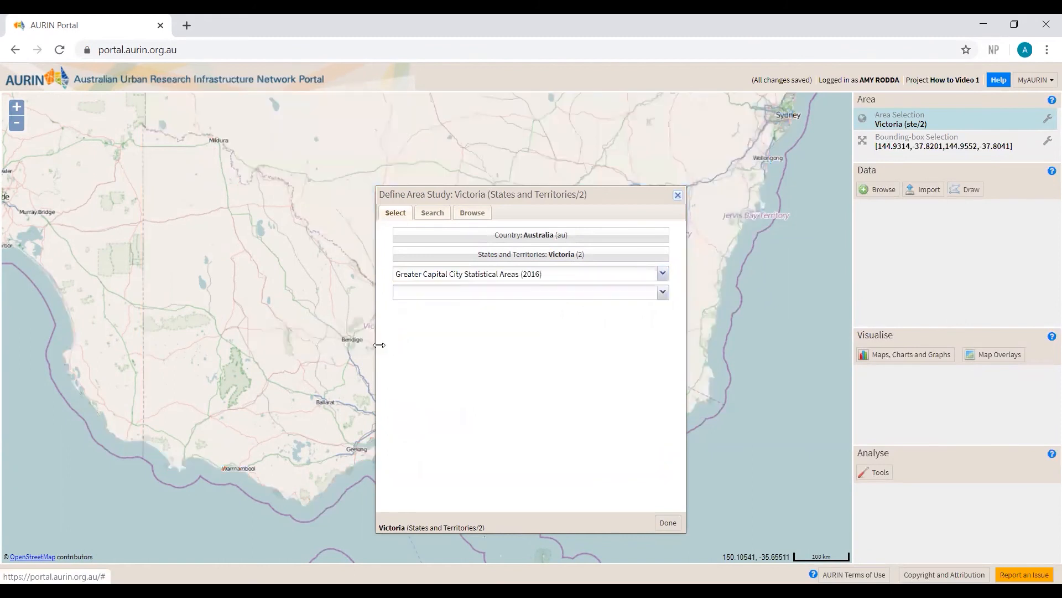
pyautogui.click(662, 293)
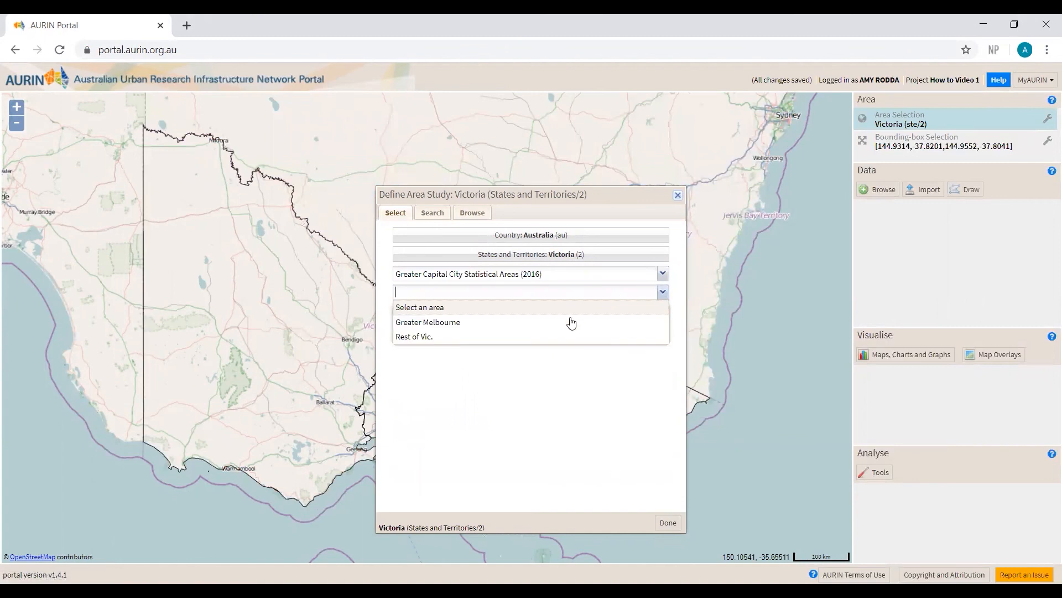
pyautogui.click(571, 322)
pyautogui.click(666, 521)
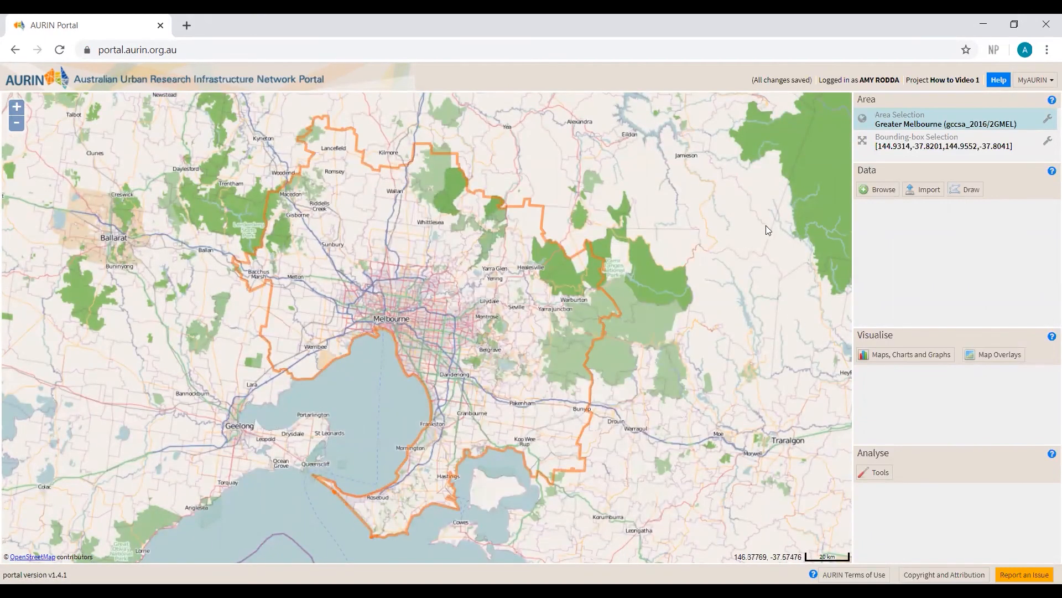
# Step: Browse the AURIN datasets for Greater Melbourne and search for the keywords "estimated resident population"
pyautogui.click(883, 191)
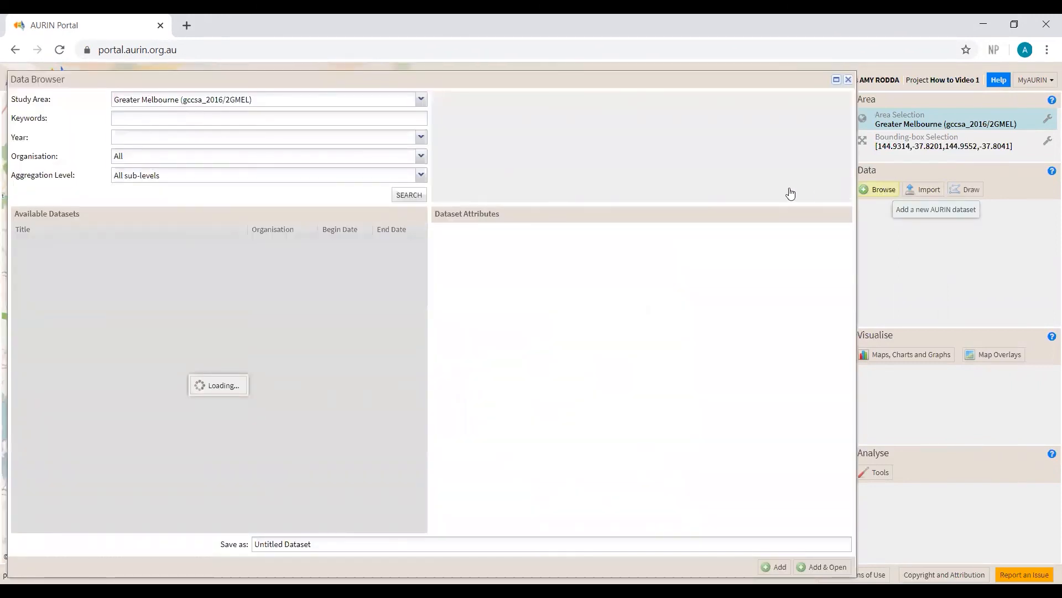
pyautogui.click(161, 118)
pyautogui.write('estimated')
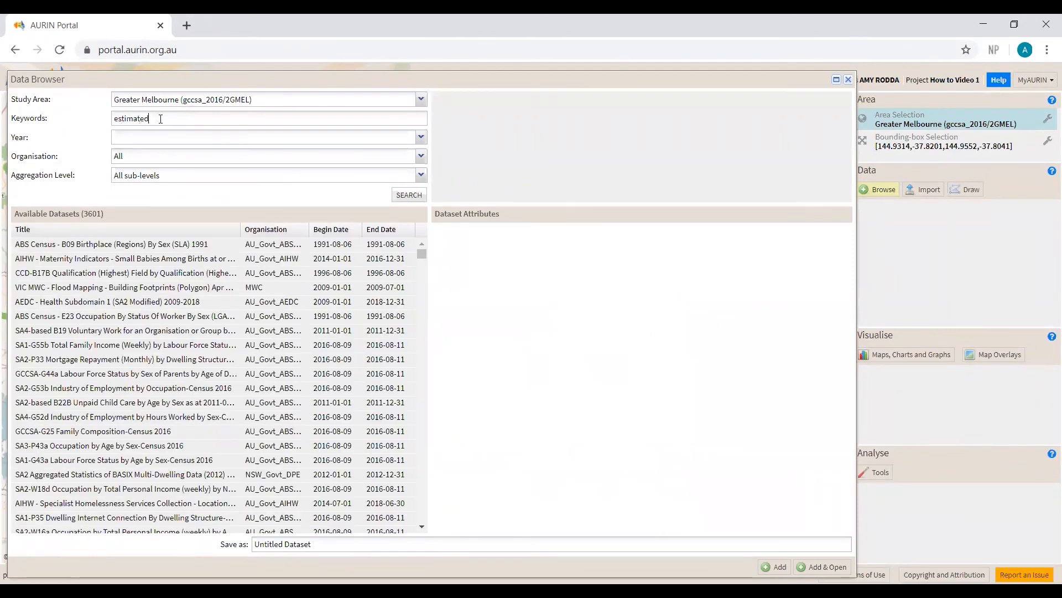
pyautogui.write(' res')
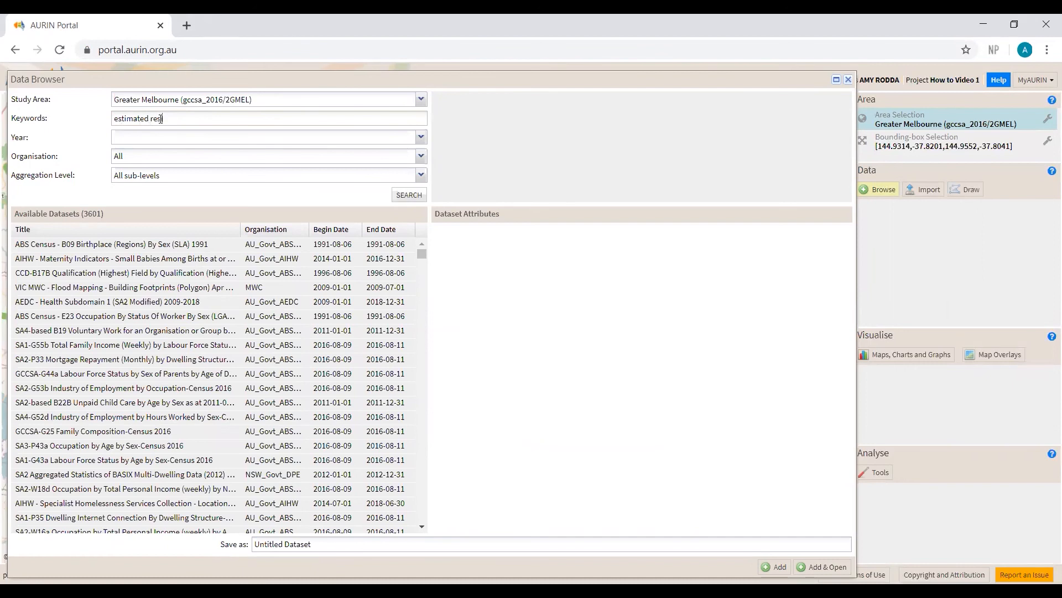
pyautogui.write('ident population')
pyautogui.press('Return')
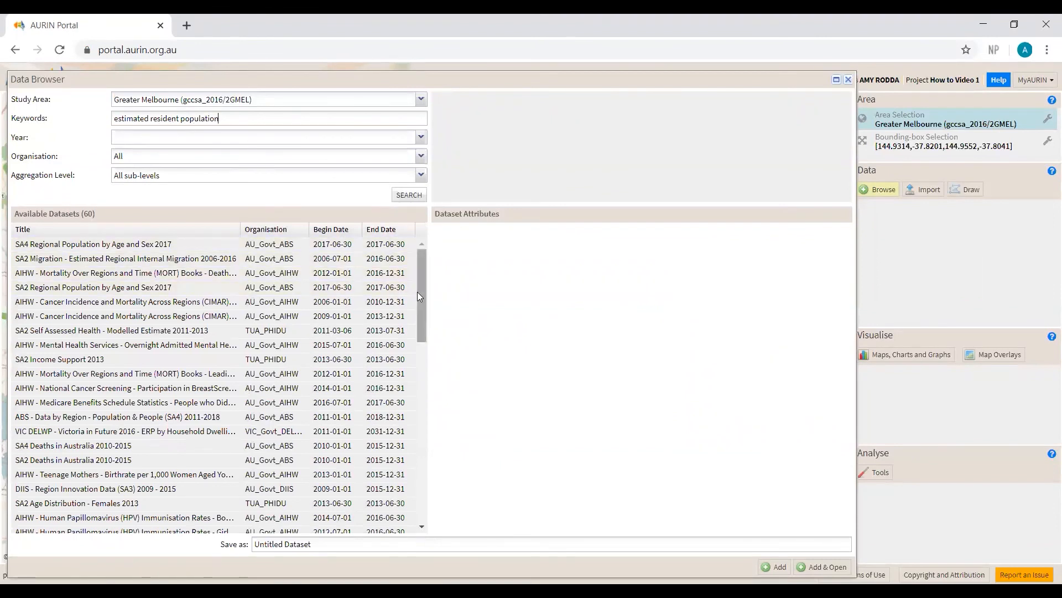
# Step: Choose the dataset "VIC DELWP - Victoria in Future 2016 - ERP (VIFSA) 2011-2031" and include its 2016 and Geometry attributes
pyautogui.moveTo(420, 291); pyautogui.dragTo(463, 492)
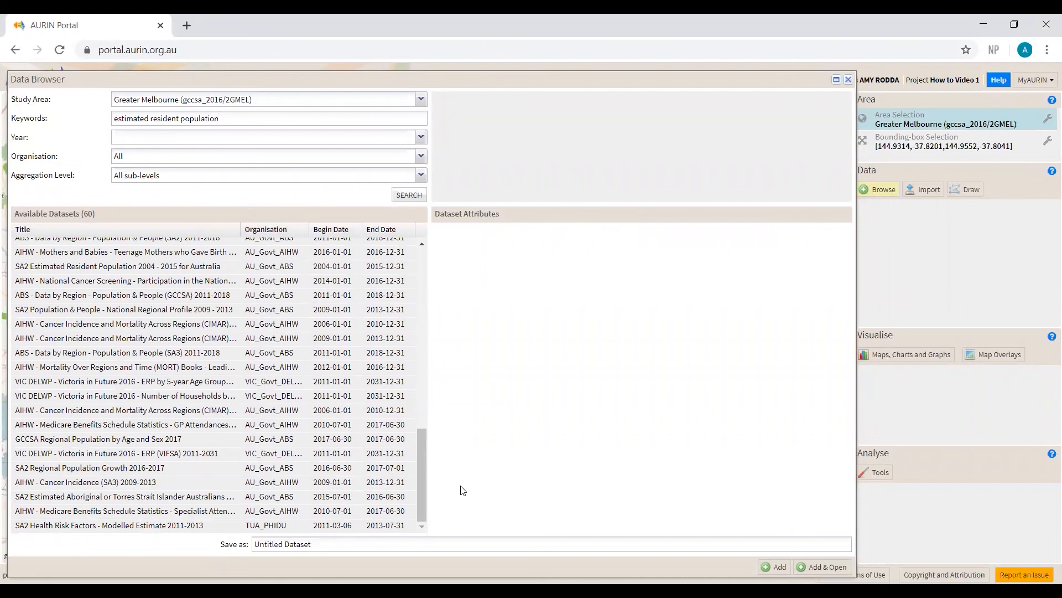
pyautogui.click(159, 454)
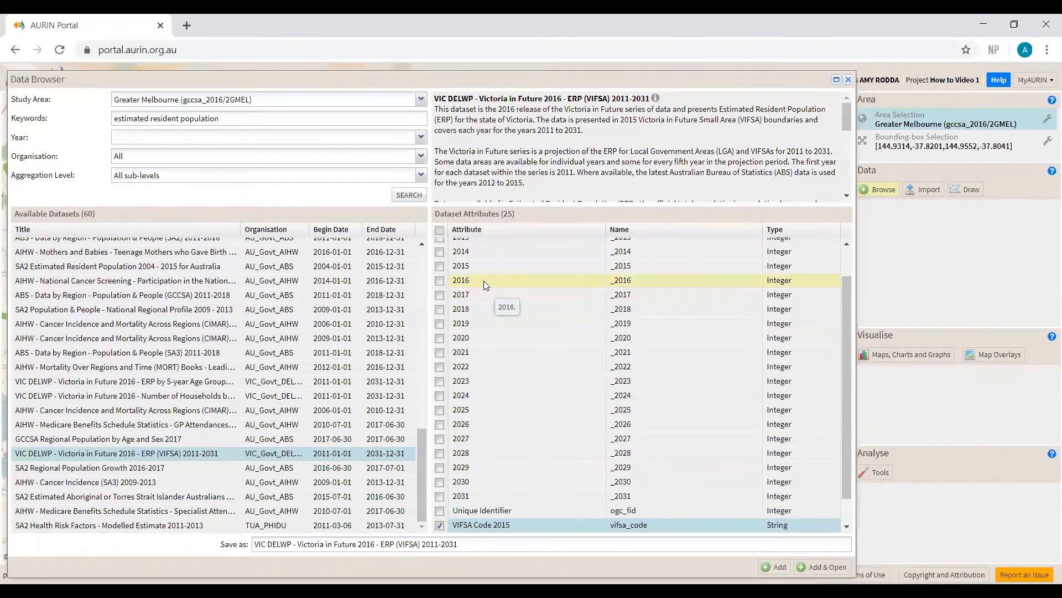
pyautogui.click(440, 280)
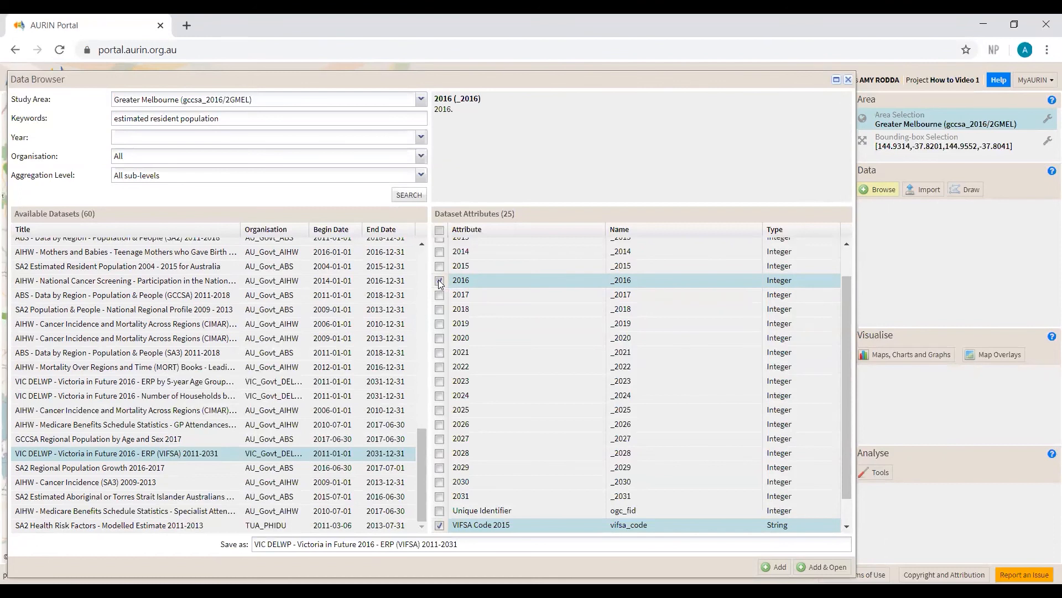
pyautogui.scroll(-1, 587, 328)
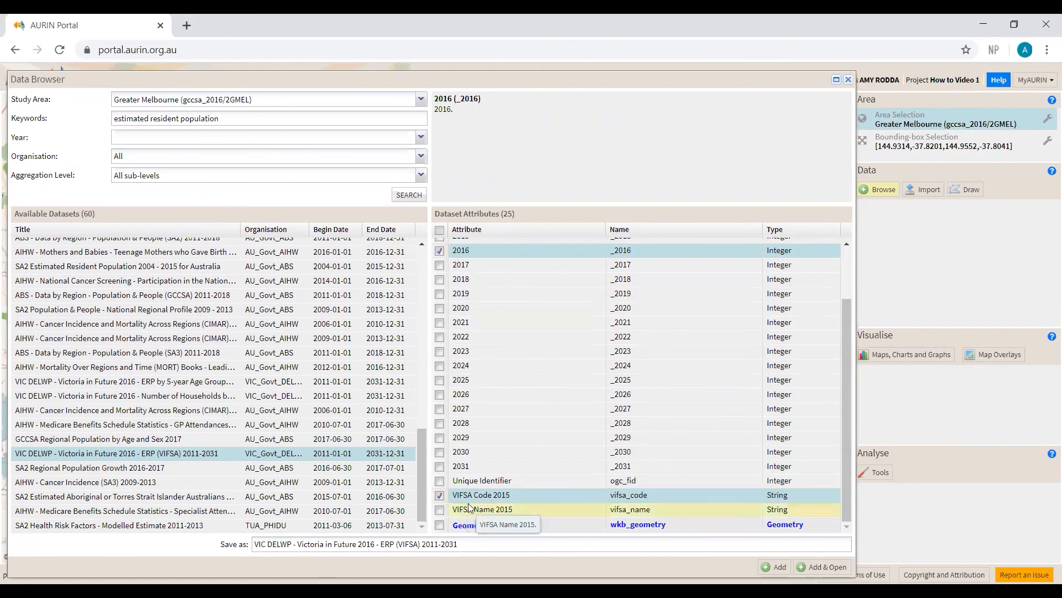
pyautogui.click(440, 526)
pyautogui.click(441, 525)
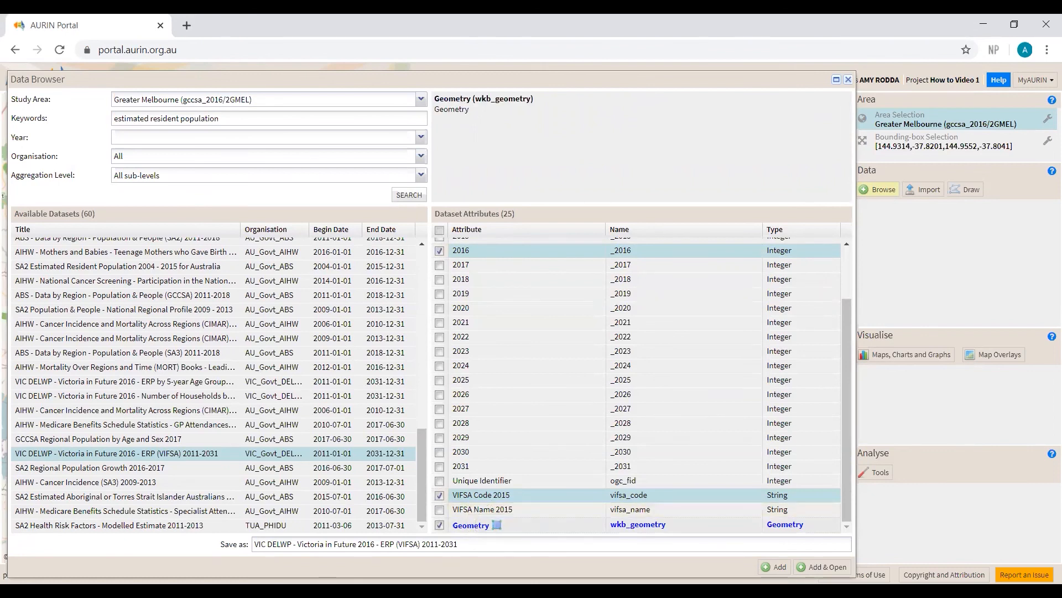
# Step: Name the dataset "Estimated Resident Population 2016" and add it to the project
pyautogui.moveTo(475, 545); pyautogui.dragTo(247, 548)
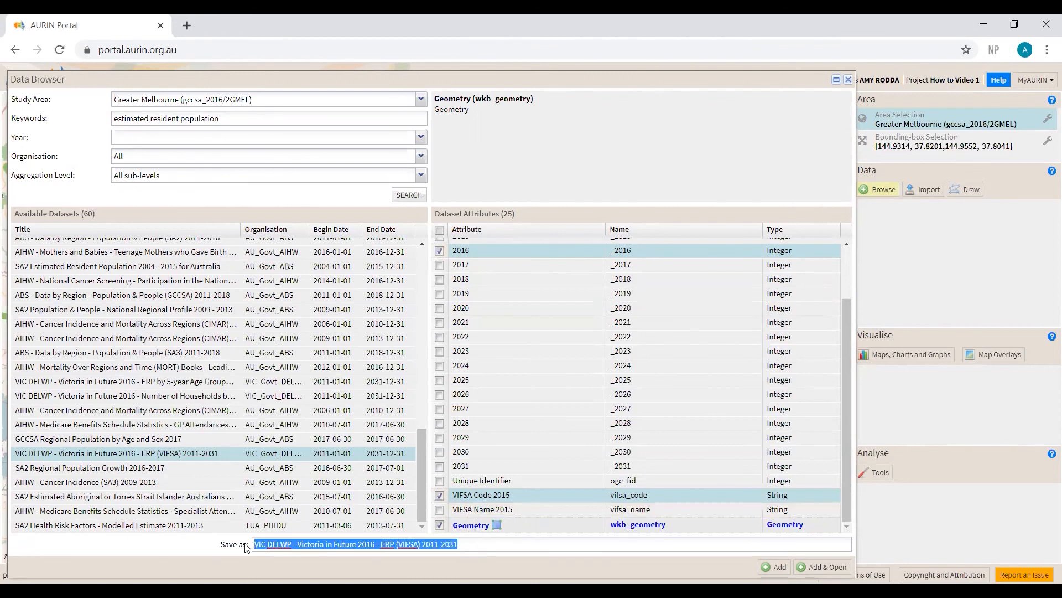
pyautogui.write('E')
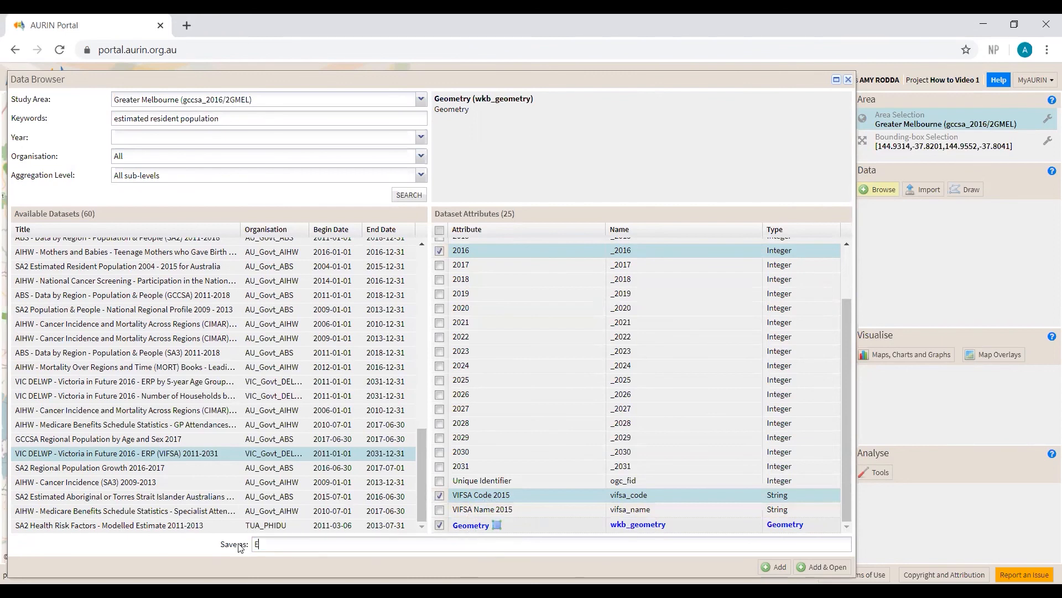
pyautogui.write('stimated Resident')
pyautogui.write('Population 2016')
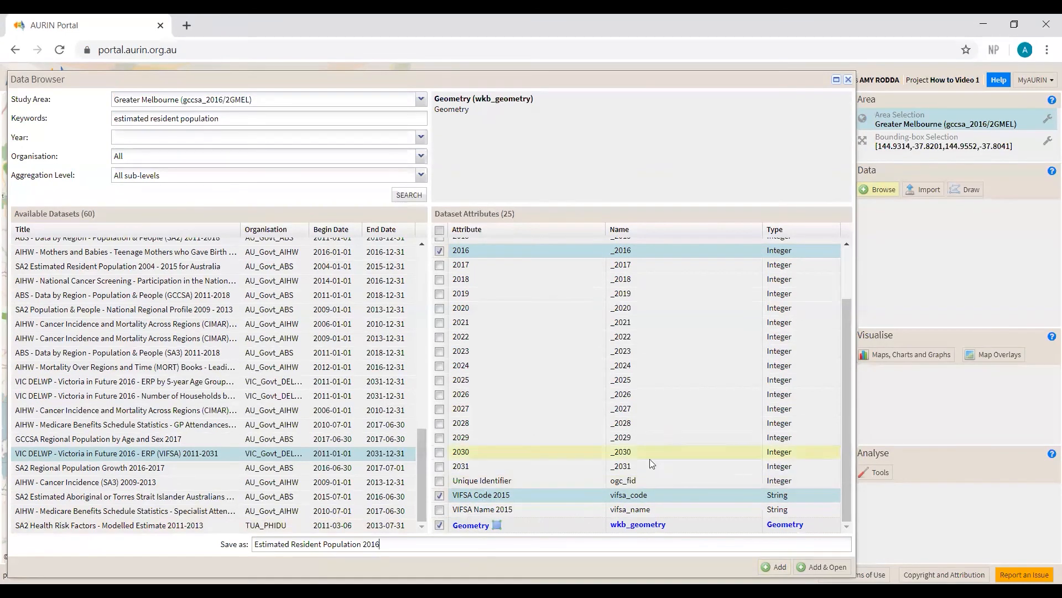
pyautogui.press('Return')
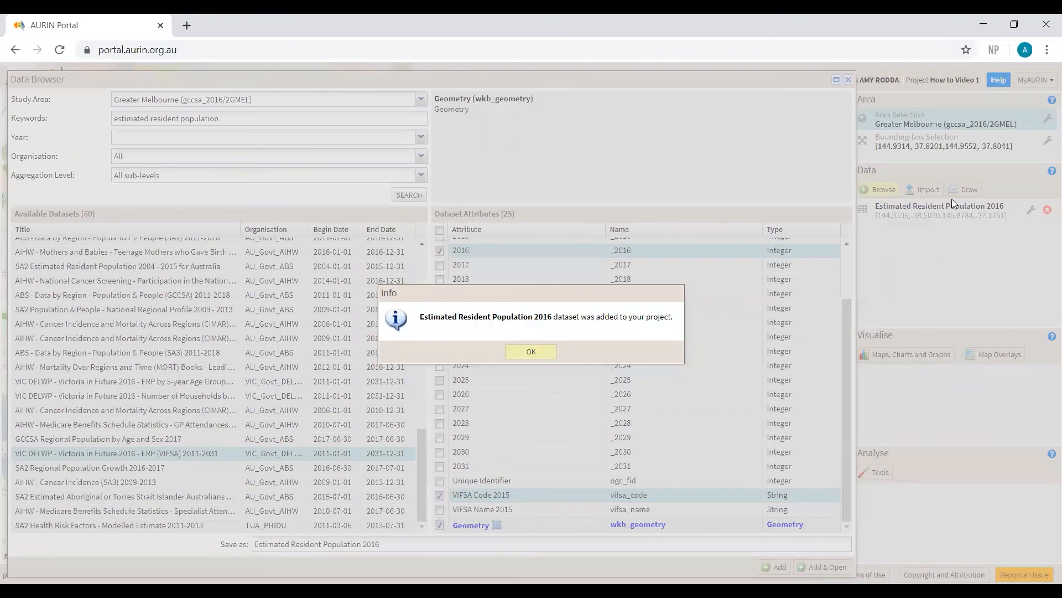
pyautogui.click(539, 353)
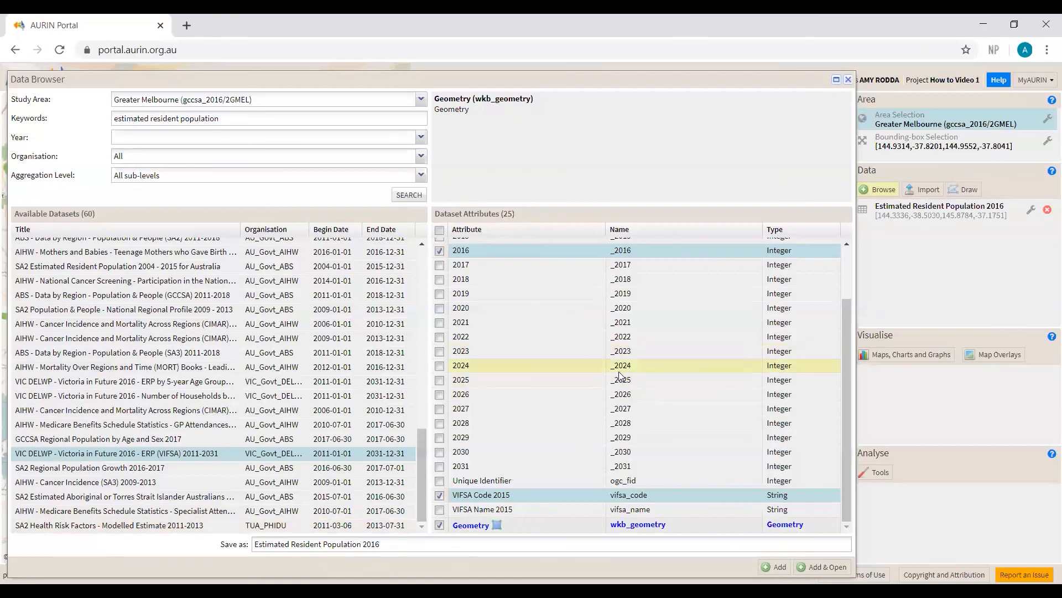
# Step: Replace the 2016 attribute with 2031, add the selection to the project as "Estimated Resident Population 2031", and close the data browser
pyautogui.click(440, 252)
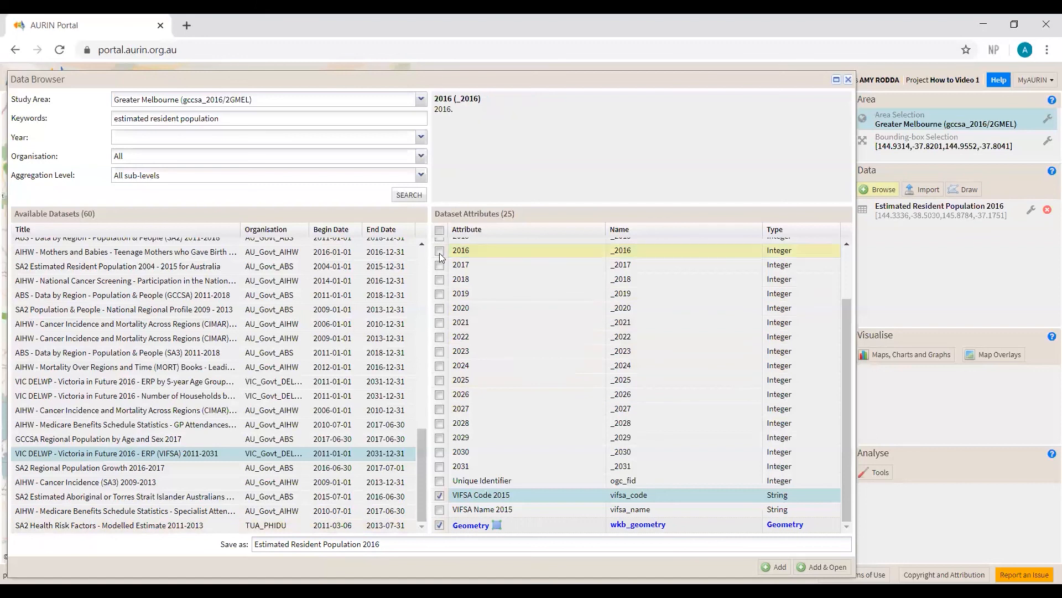
pyautogui.click(440, 467)
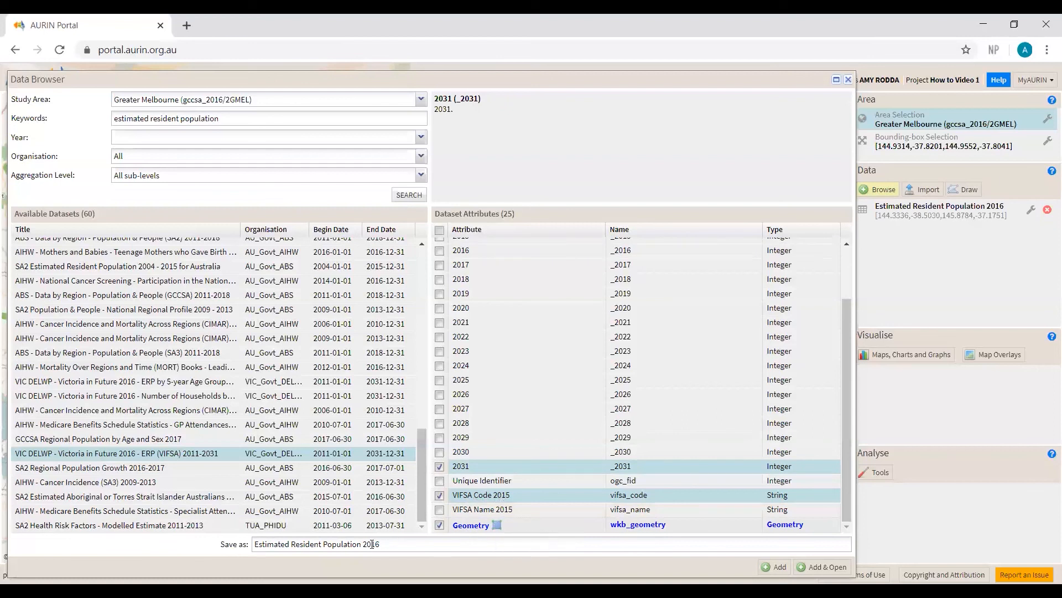
pyautogui.moveTo(372, 544); pyautogui.dragTo(392, 542)
pyautogui.write('31')
pyautogui.click(775, 567)
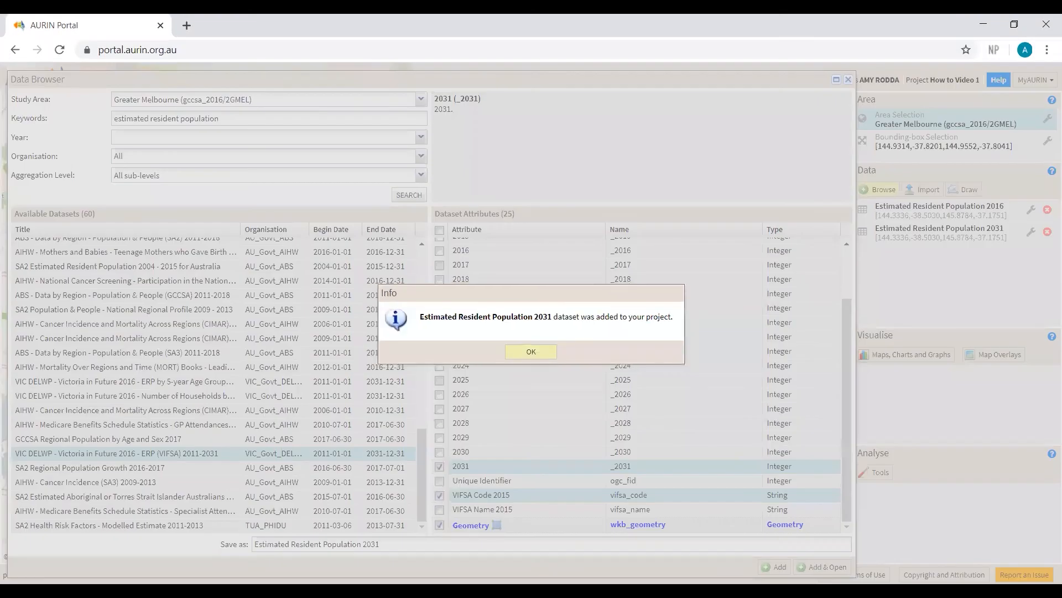
pyautogui.click(517, 355)
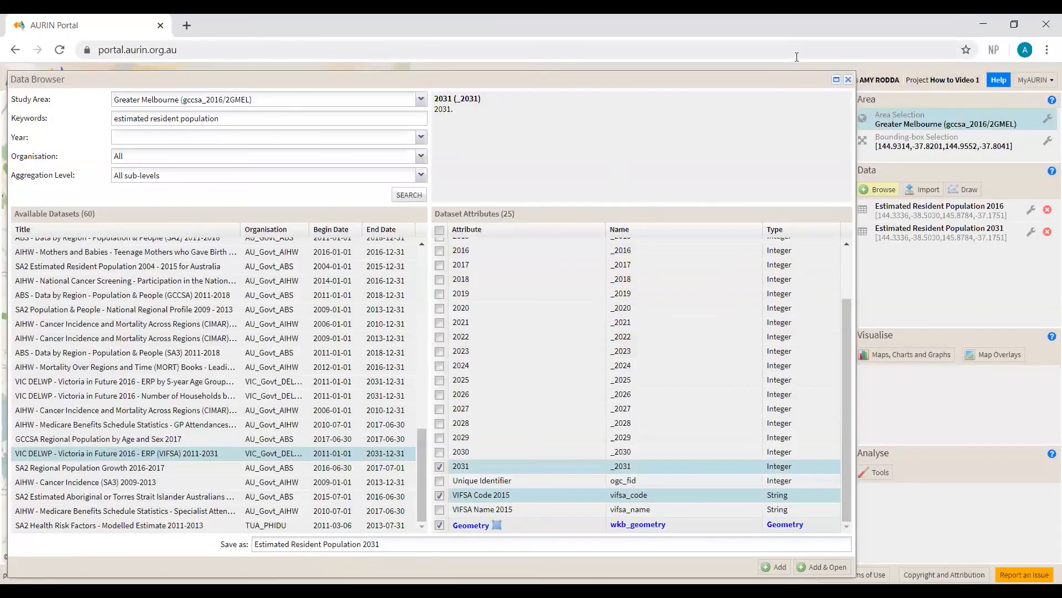
pyautogui.click(847, 80)
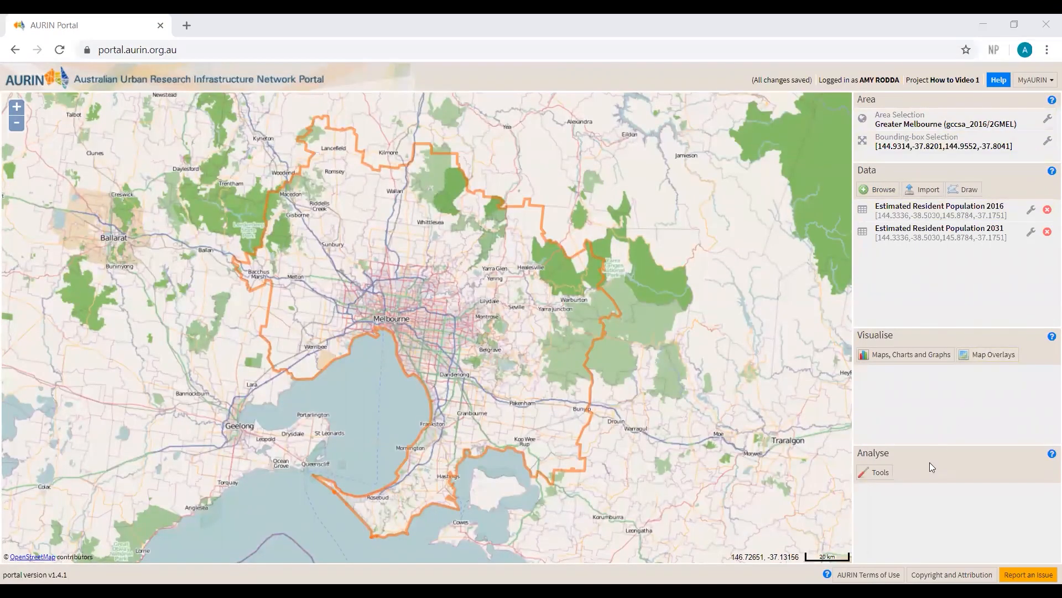
# Step: Set up a Join With Keys tool with Estimated Resident Population 2031 as the left side and VIFSA Code 2015 as the left attribute
pyautogui.click(868, 473)
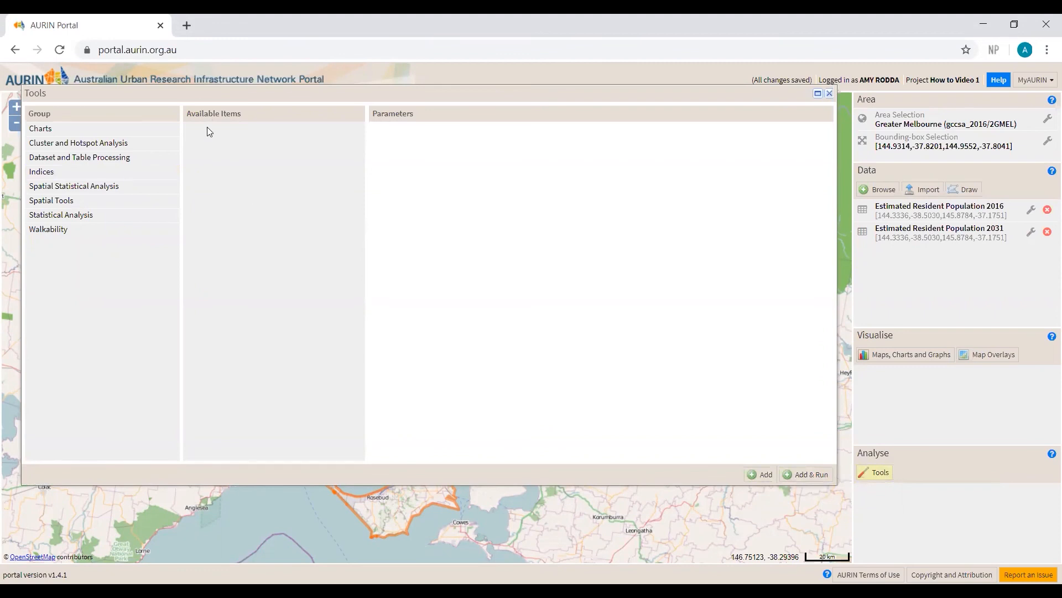
pyautogui.click(137, 158)
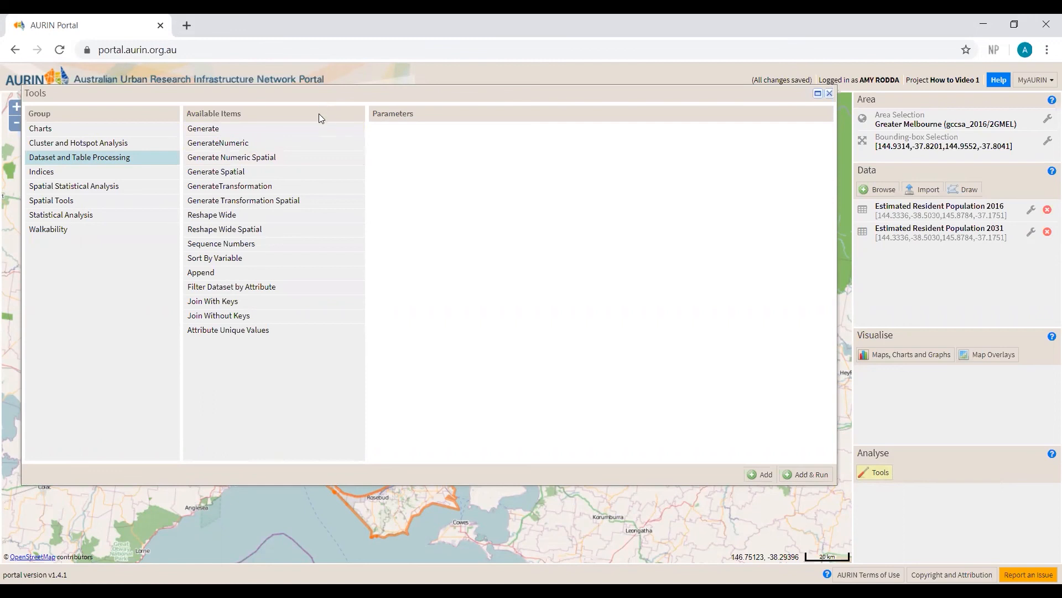
pyautogui.click(238, 303)
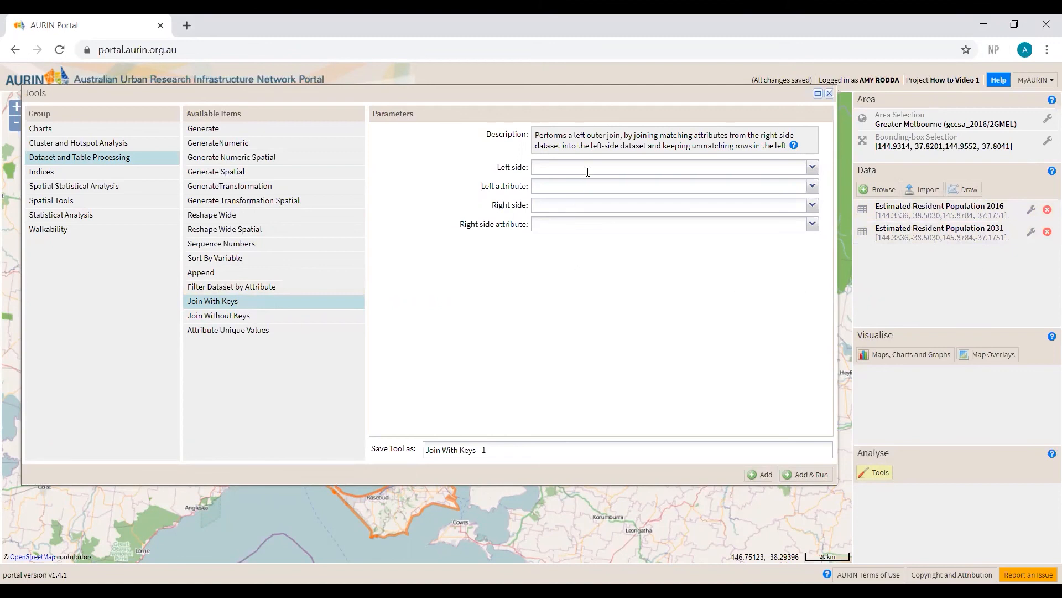
pyautogui.click(812, 168)
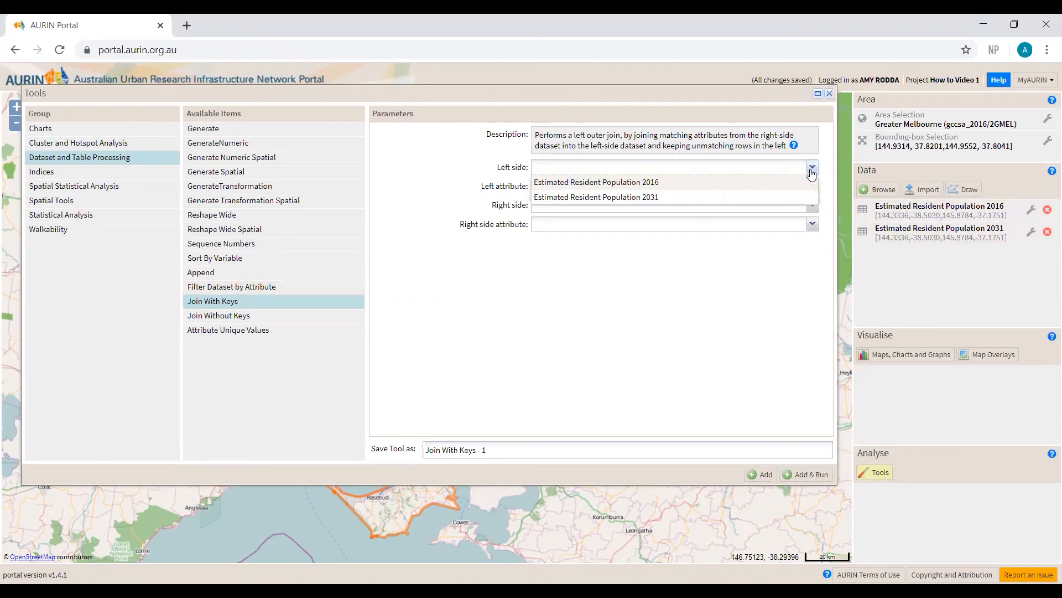
pyautogui.click(637, 197)
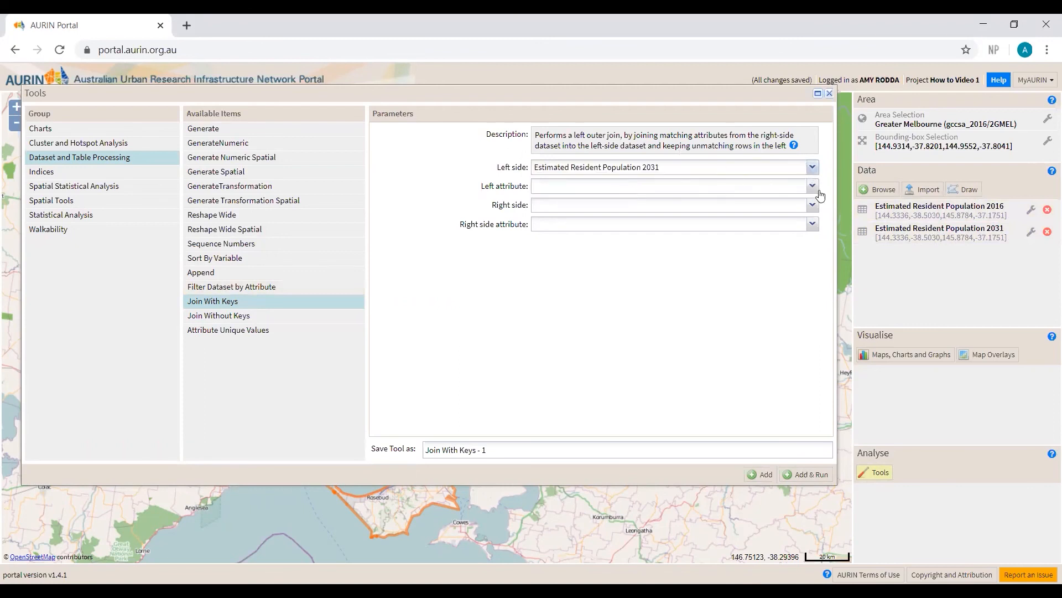
pyautogui.click(812, 186)
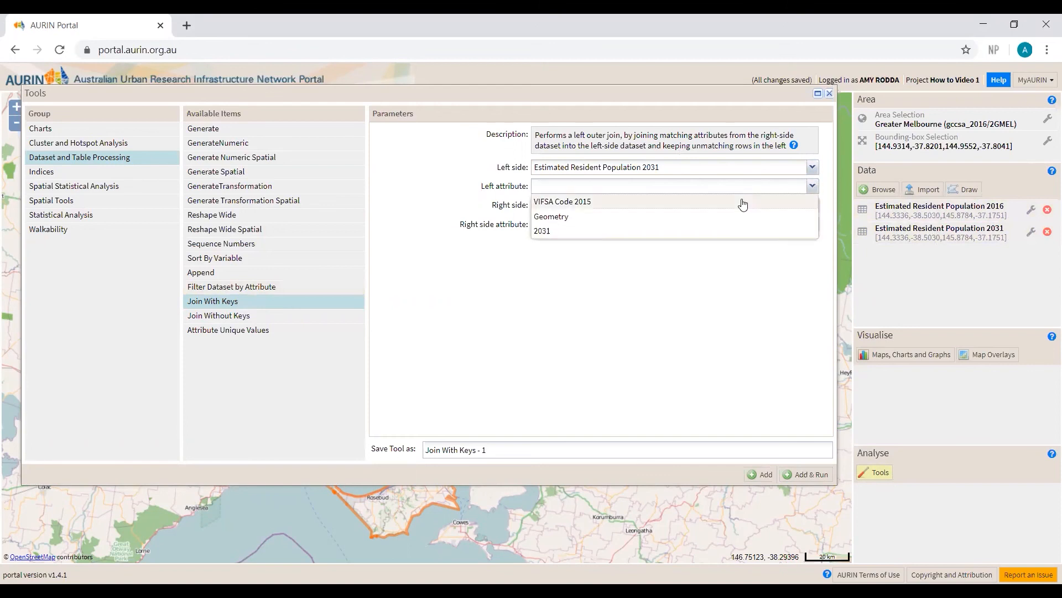
pyautogui.click(742, 203)
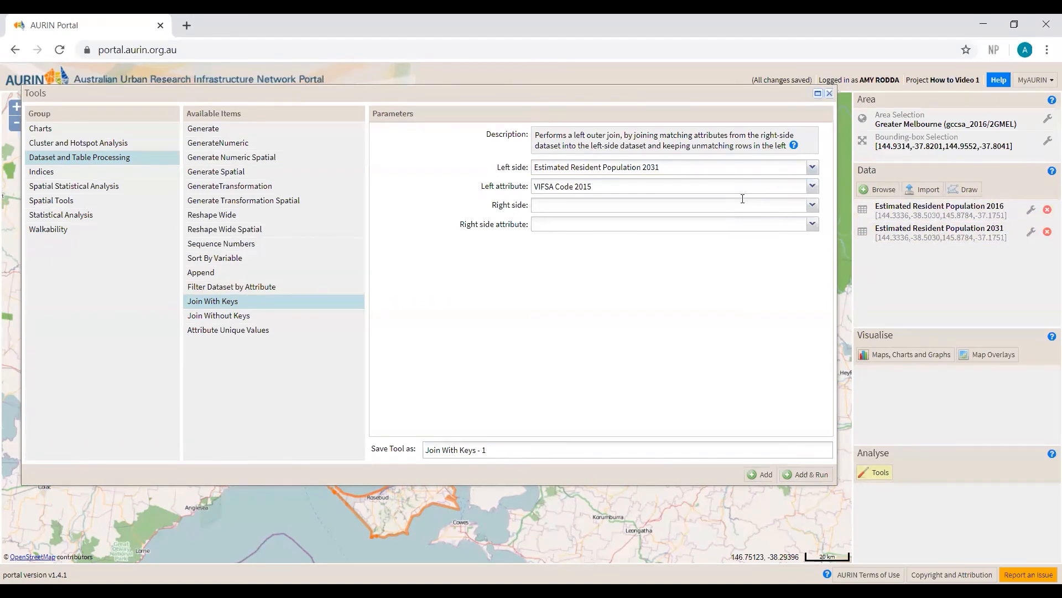
# Step: Set the join's right side to Estimated Resident Population 2016 and its right side attribute to VIFSA Code 2015
pyautogui.click(812, 205)
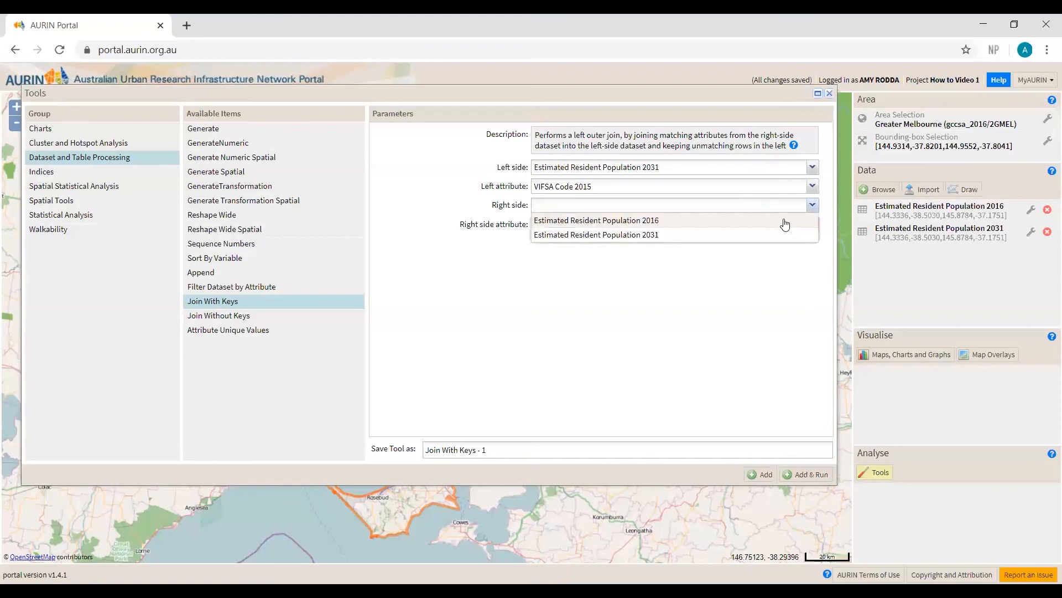
pyautogui.click(785, 221)
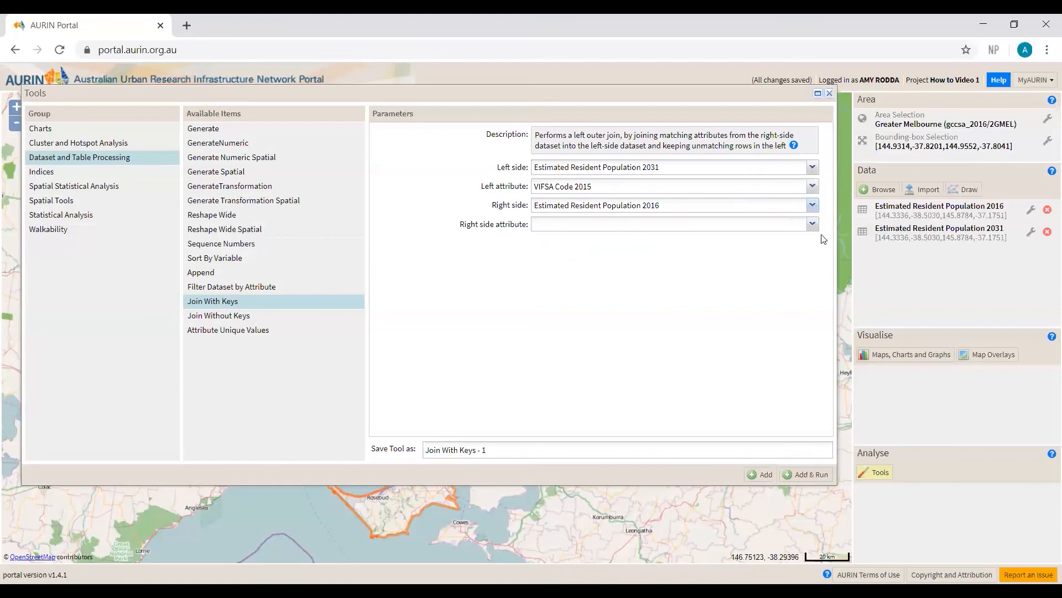
pyautogui.click(811, 224)
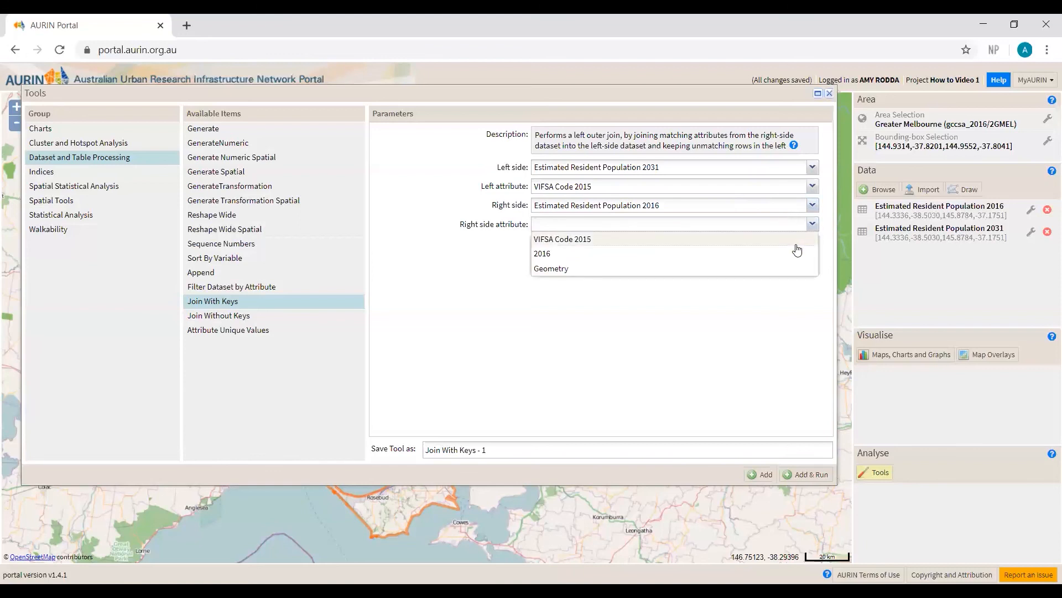
pyautogui.click(797, 244)
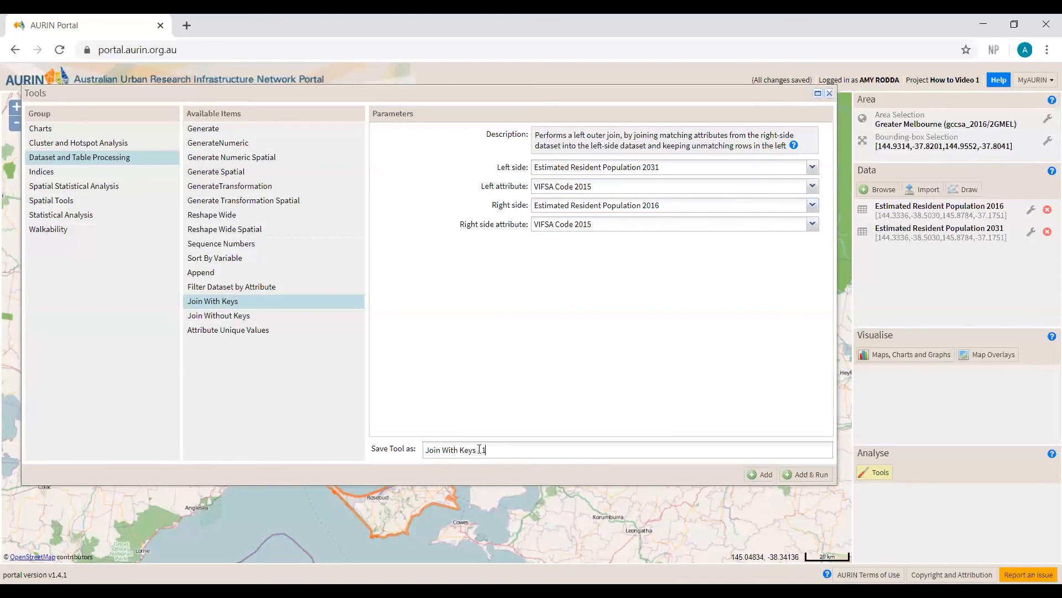
# Step: Save the join tool as "ERS_Joined" and run it
pyautogui.moveTo(497, 449); pyautogui.dragTo(420, 452)
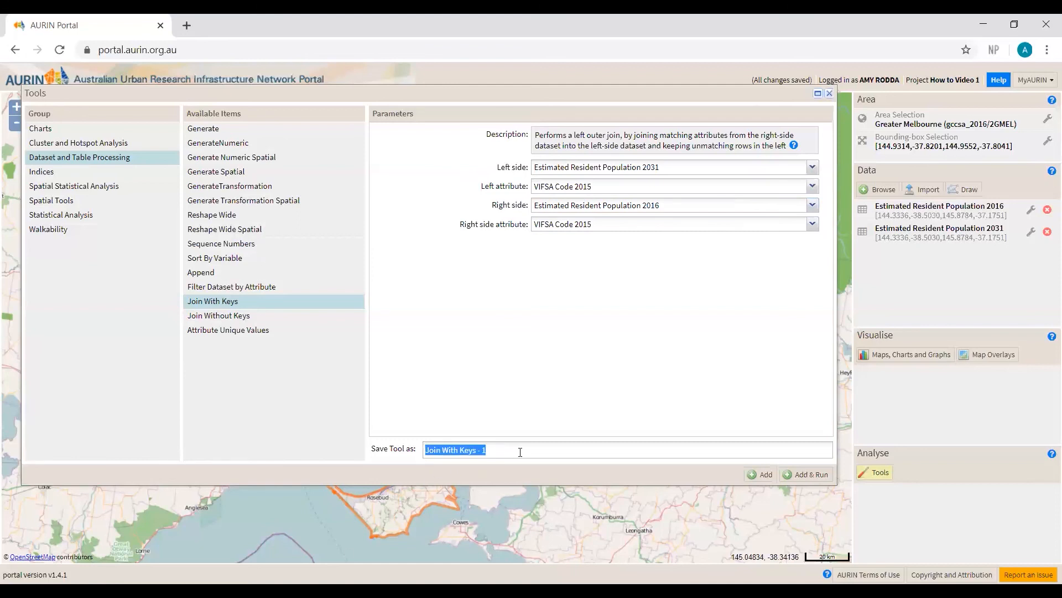
pyautogui.write('E')
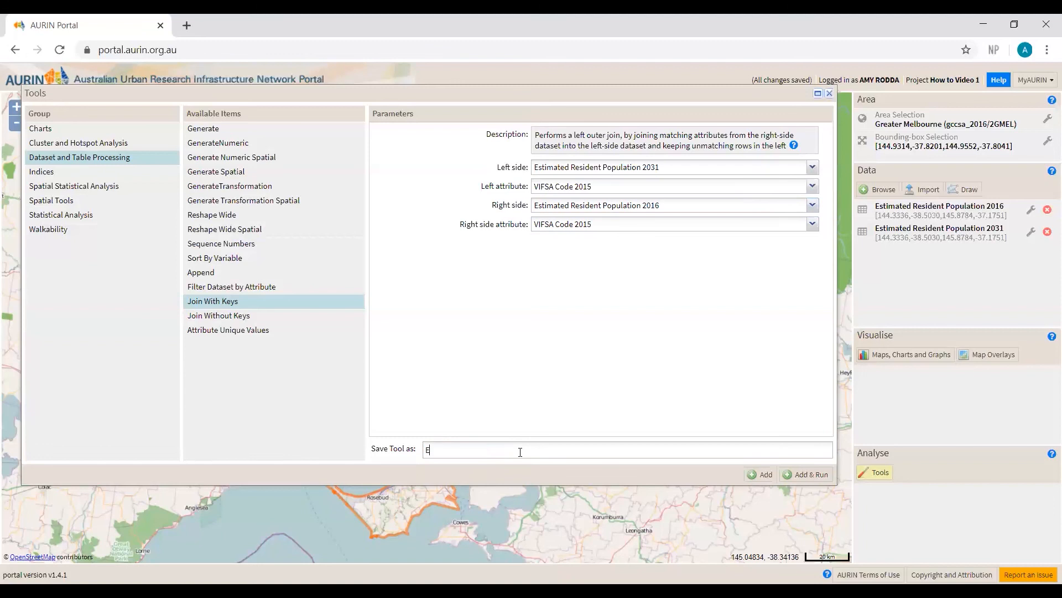
pyautogui.write('RS_Joined')
pyautogui.click(800, 476)
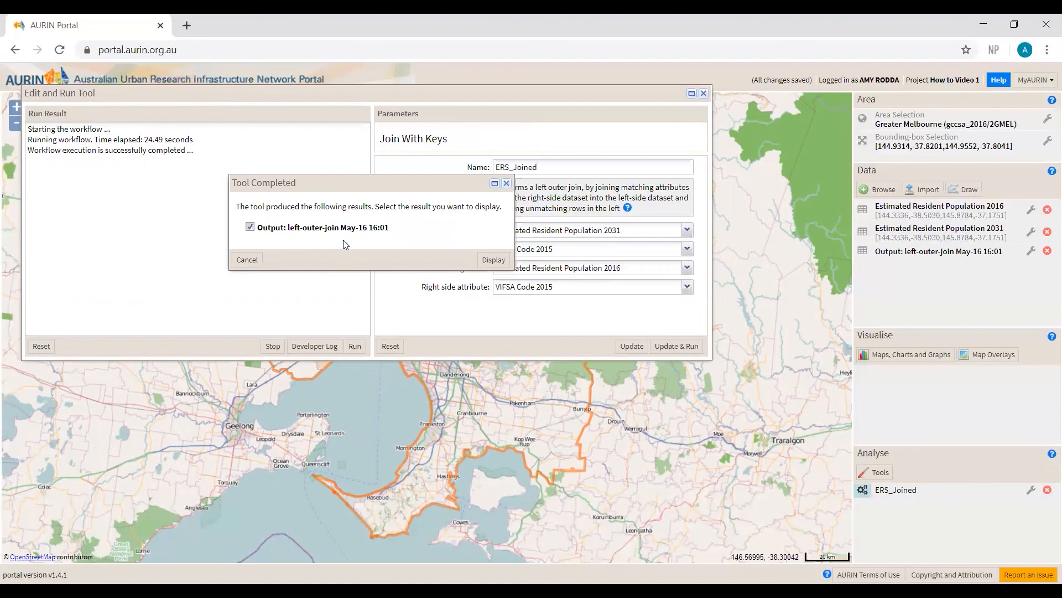
# Step: Display the joined output table to check its columns, and close the table and the tool window
pyautogui.click(502, 262)
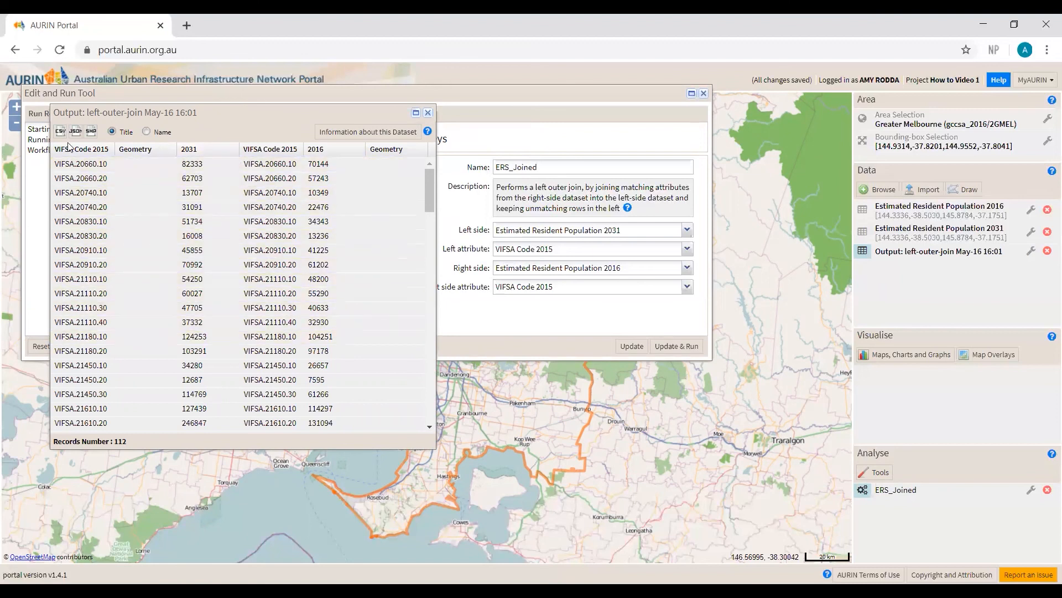
pyautogui.click(427, 114)
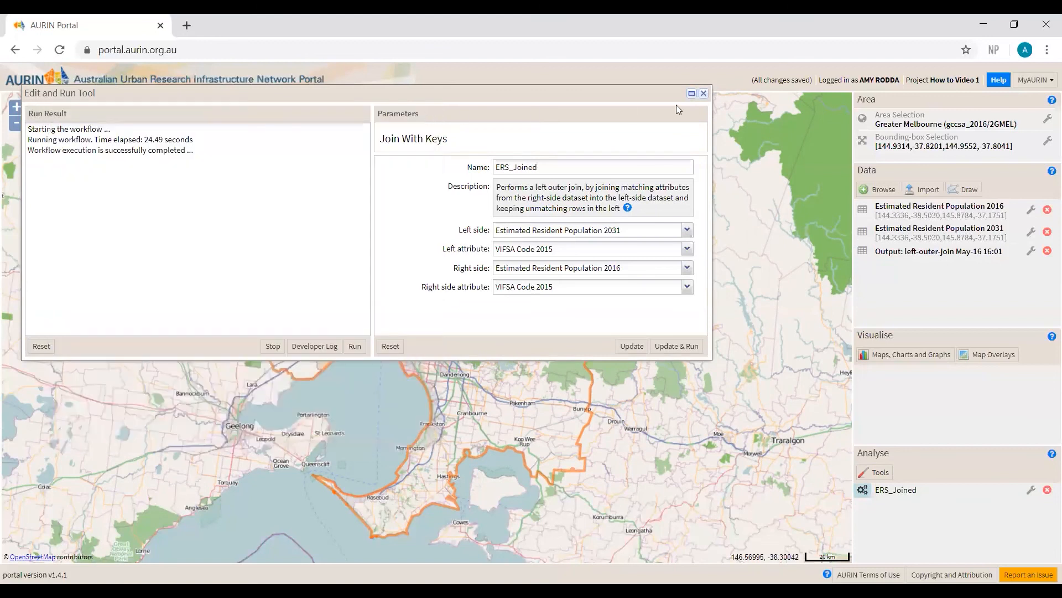
pyautogui.click(704, 94)
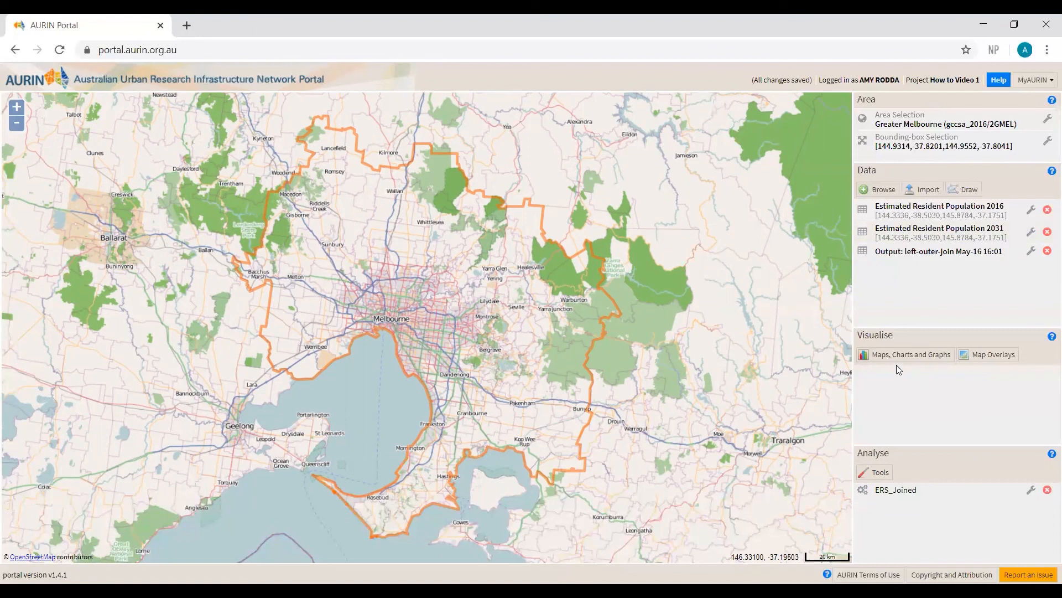
# Step: Set up a Generate tool from Dataset and Table Processing with the left-outer-join output as the dataset input
pyautogui.click(880, 474)
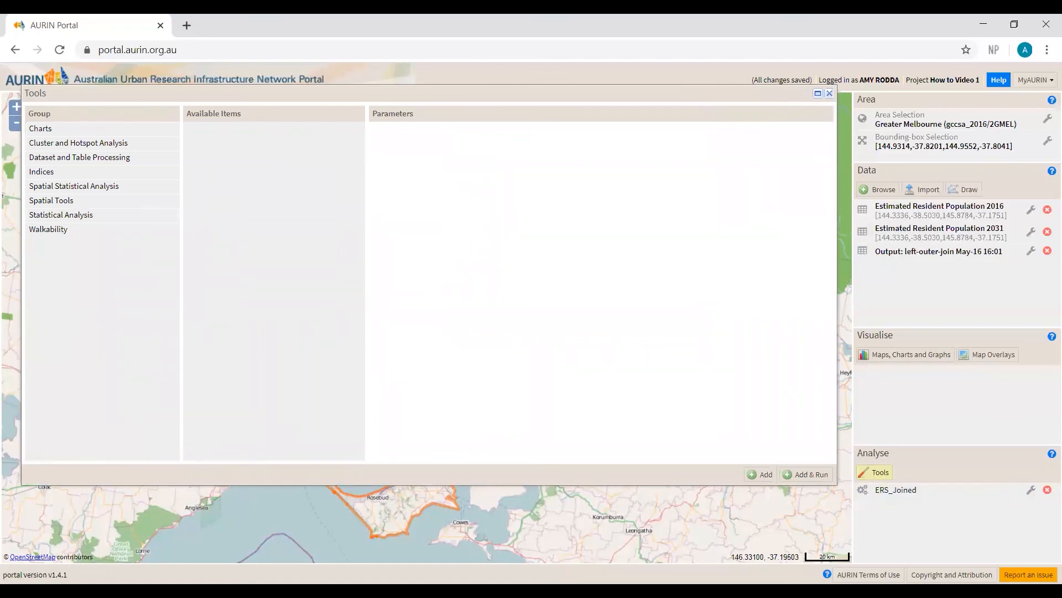
pyautogui.click(113, 160)
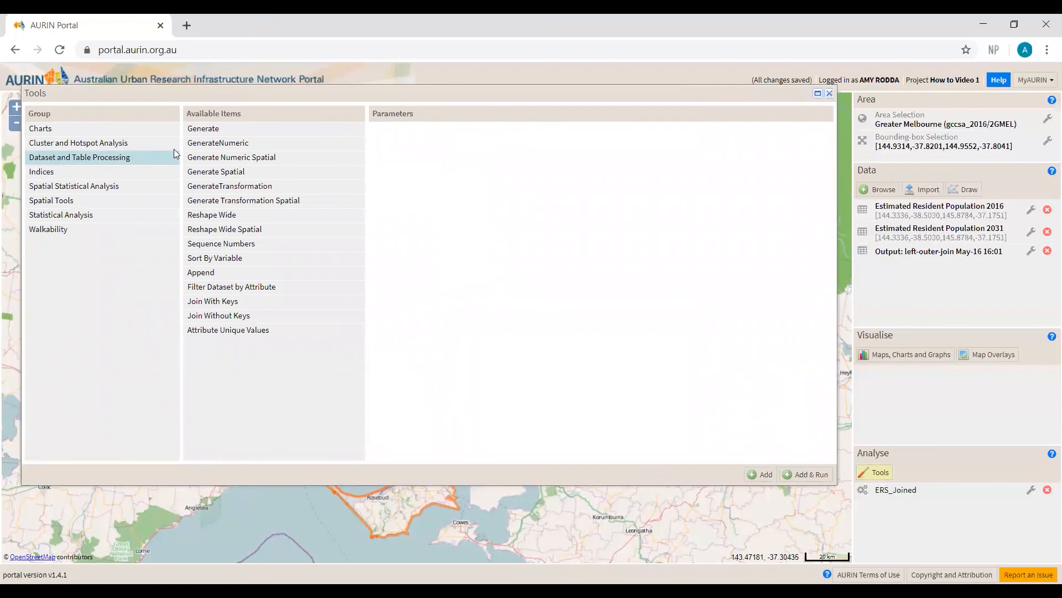
pyautogui.click(203, 133)
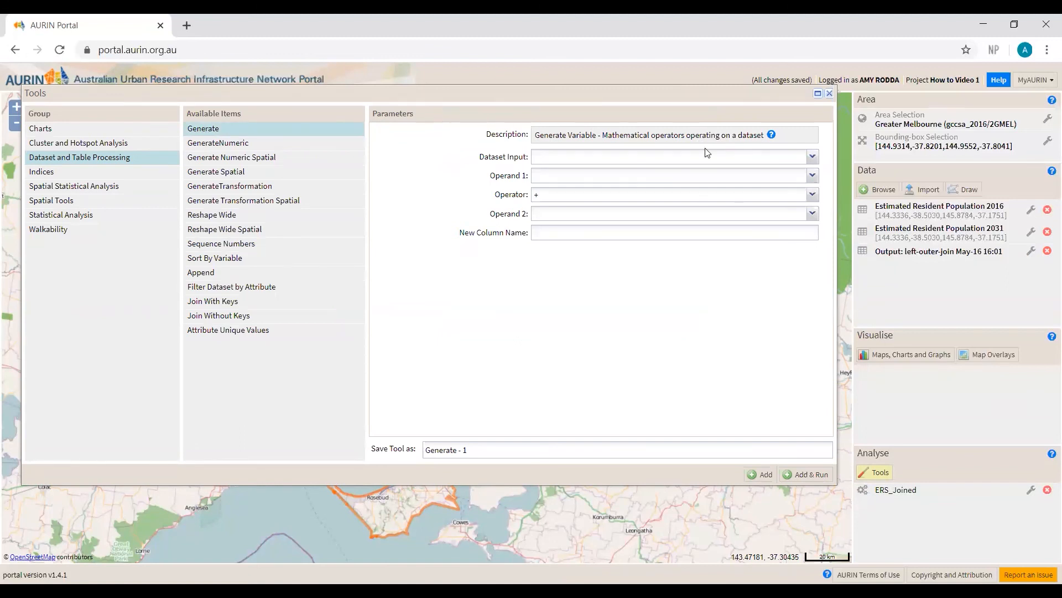
pyautogui.click(812, 157)
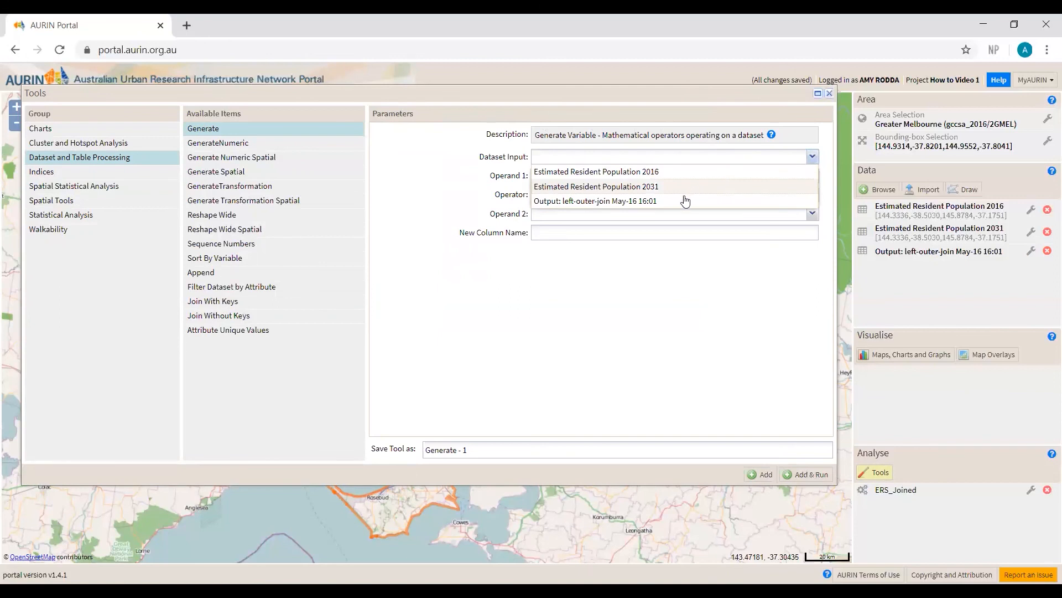
pyautogui.click(684, 200)
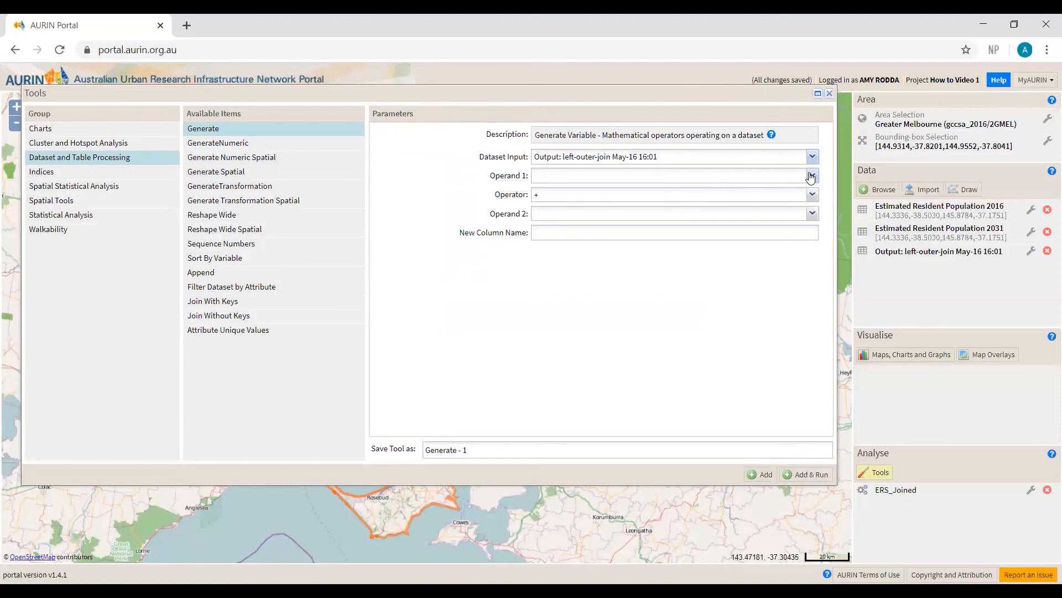
# Step: Define the Generate calculation as 2031 minus 2016, using 2031 as operand 1 and 2016 as operand 2
pyautogui.click(812, 175)
pyautogui.click(682, 221)
pyautogui.click(811, 195)
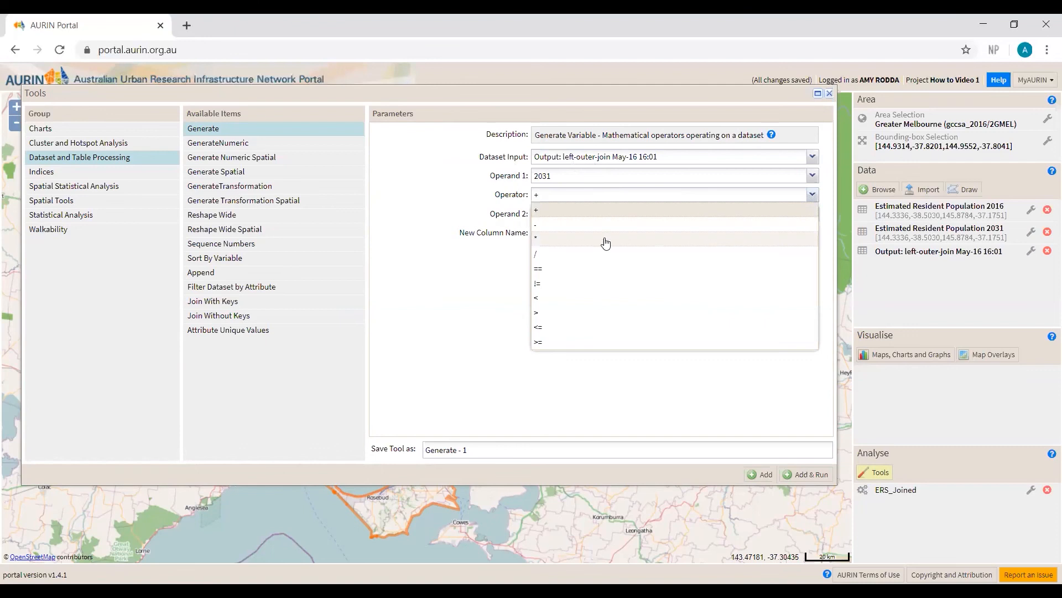
pyautogui.click(614, 228)
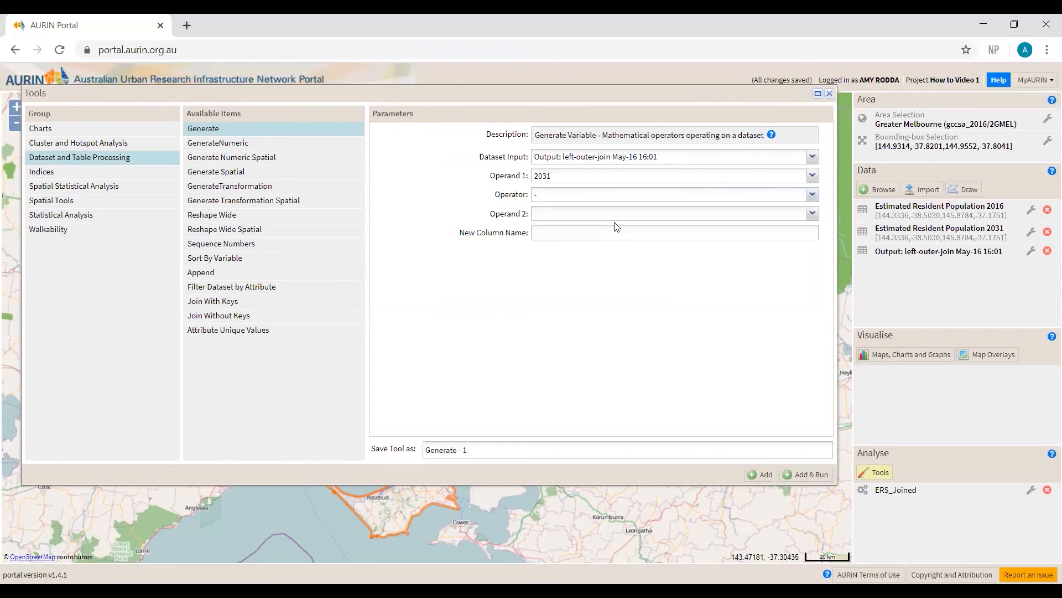
pyautogui.click(813, 214)
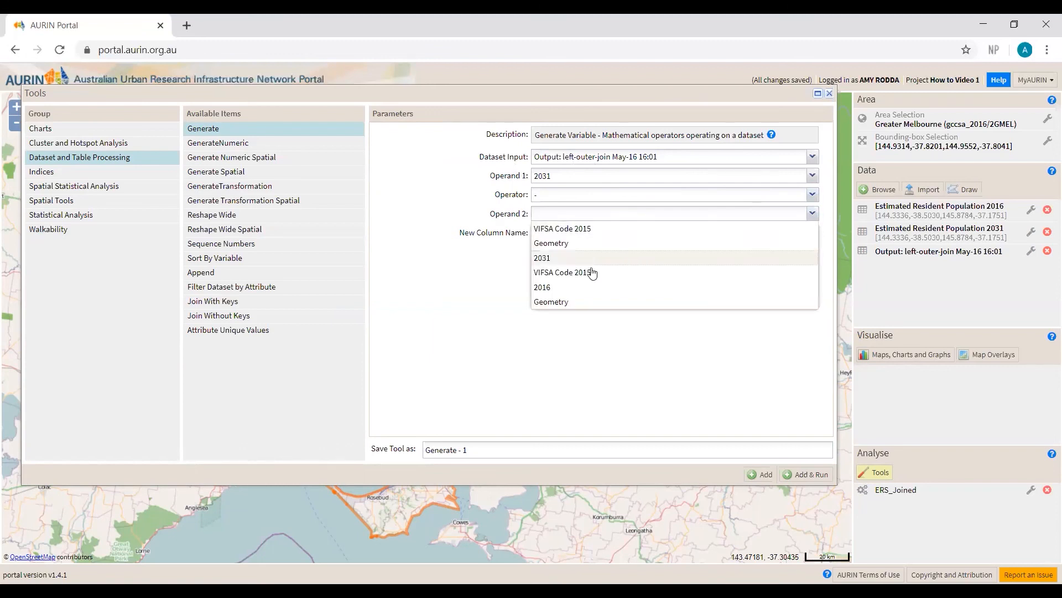
pyautogui.click(586, 291)
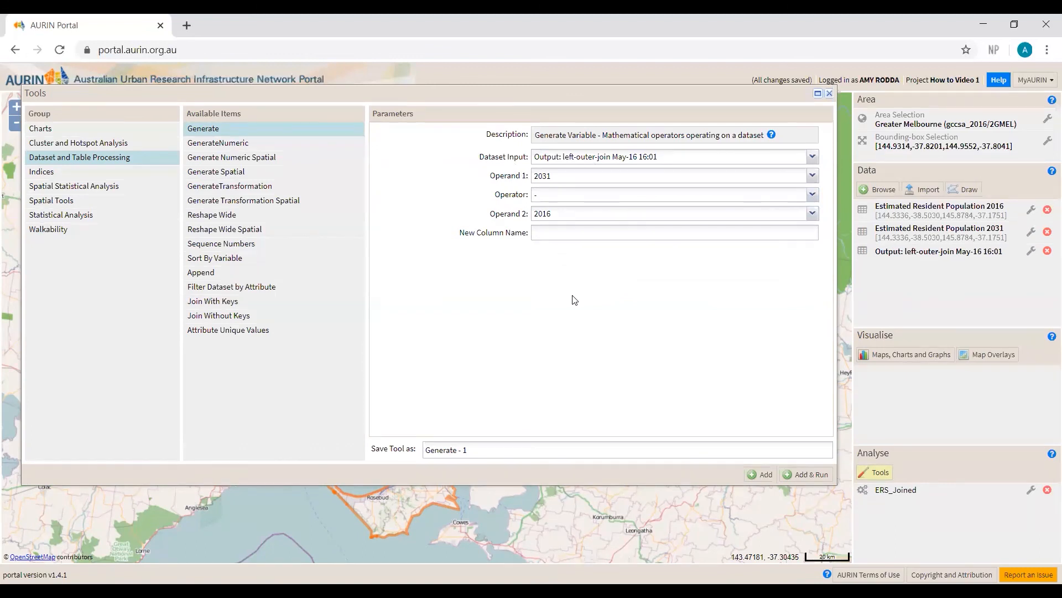
# Step: Name the new calculated column "Change_in_Population_Density"
pyautogui.click(554, 232)
pyautogui.write('Change ')
pyautogui.write('I')
pyautogui.write('in')
pyautogui.write('_Population')
pyautogui.write('_Dens')
pyautogui.write('ity')
# Step: Save the Generate tool as "Change_in_Population_Density_Generate" and run it
pyautogui.moveTo(501, 453); pyautogui.dragTo(424, 453)
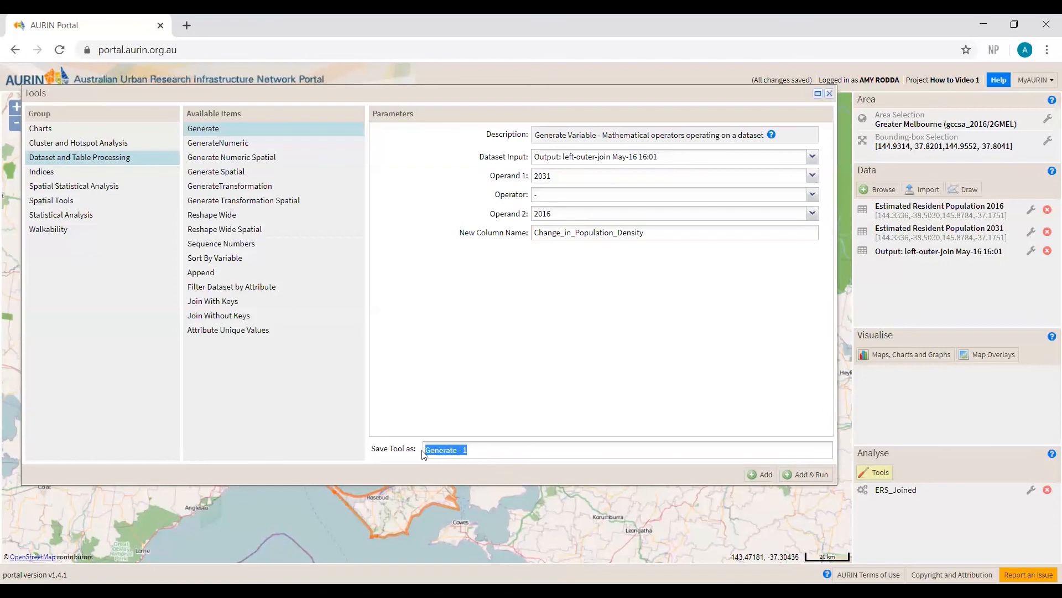
pyautogui.write('Change_')
pyautogui.write('in_Population_Desn')
pyautogui.press('BackSpace')
pyautogui.write('nsity_')
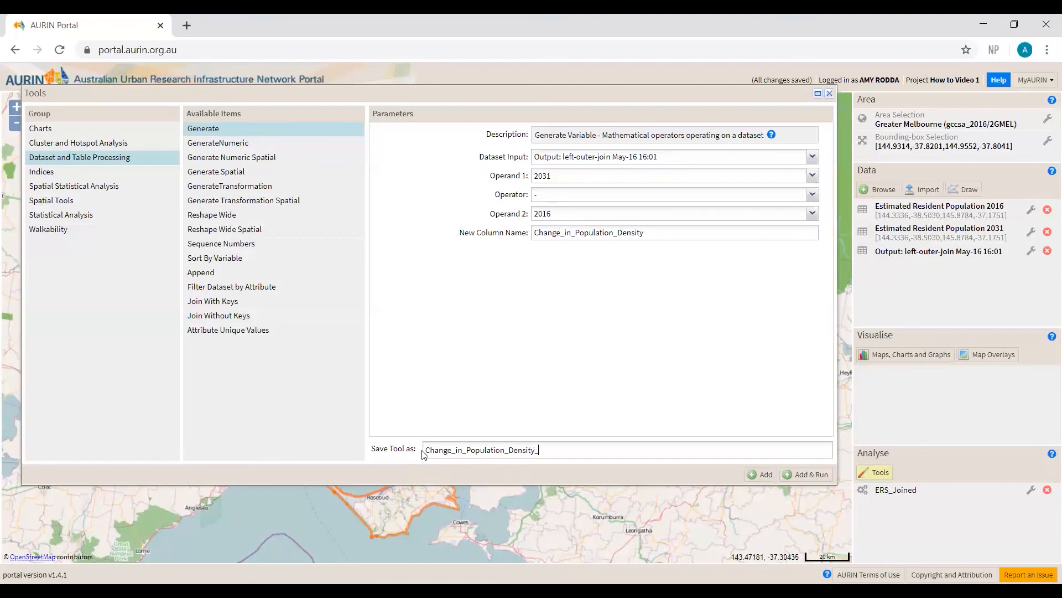
pyautogui.write('Generate')
pyautogui.click(802, 476)
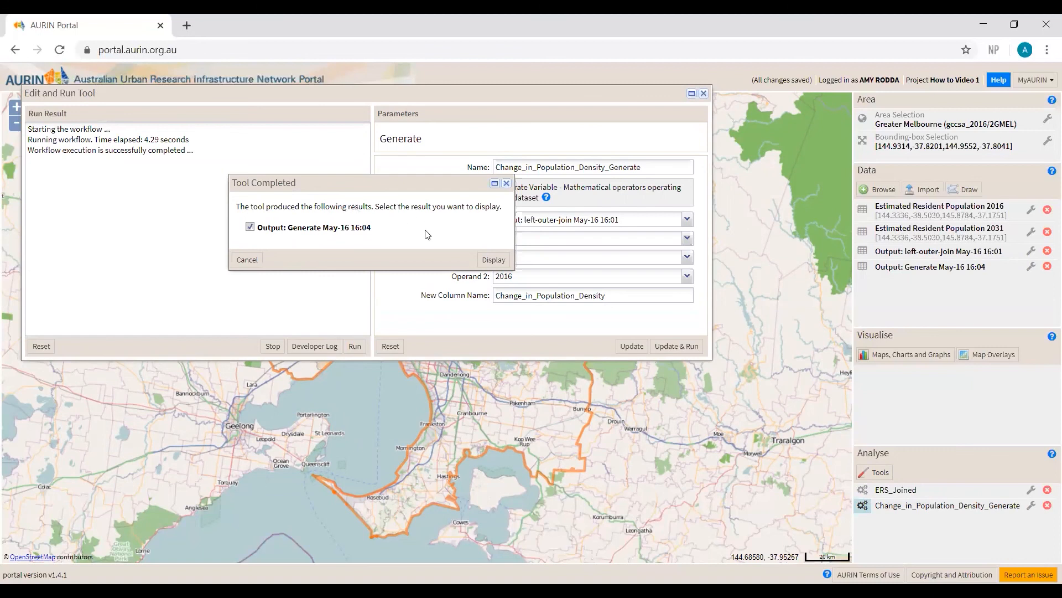
# Step: Display the Generate output table to check the calculated column, and close the table and the tool window
pyautogui.click(492, 260)
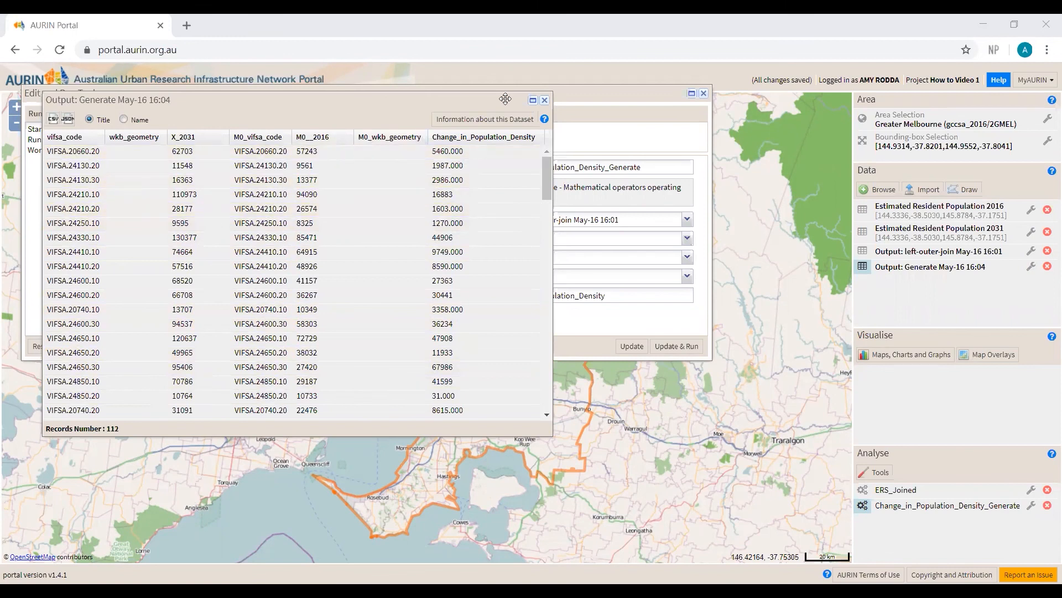
pyautogui.click(545, 100)
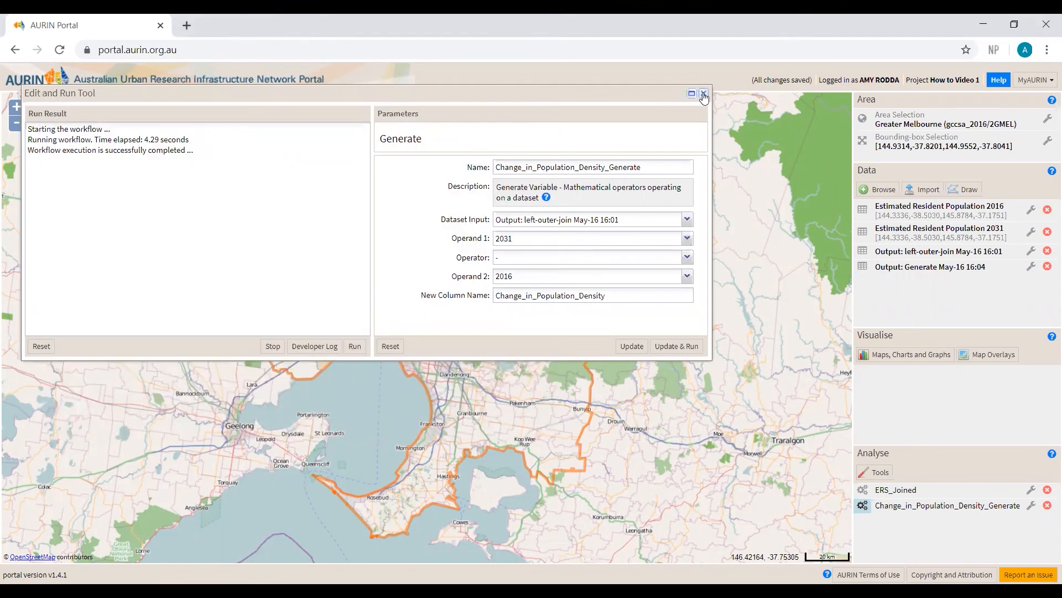
pyautogui.click(704, 94)
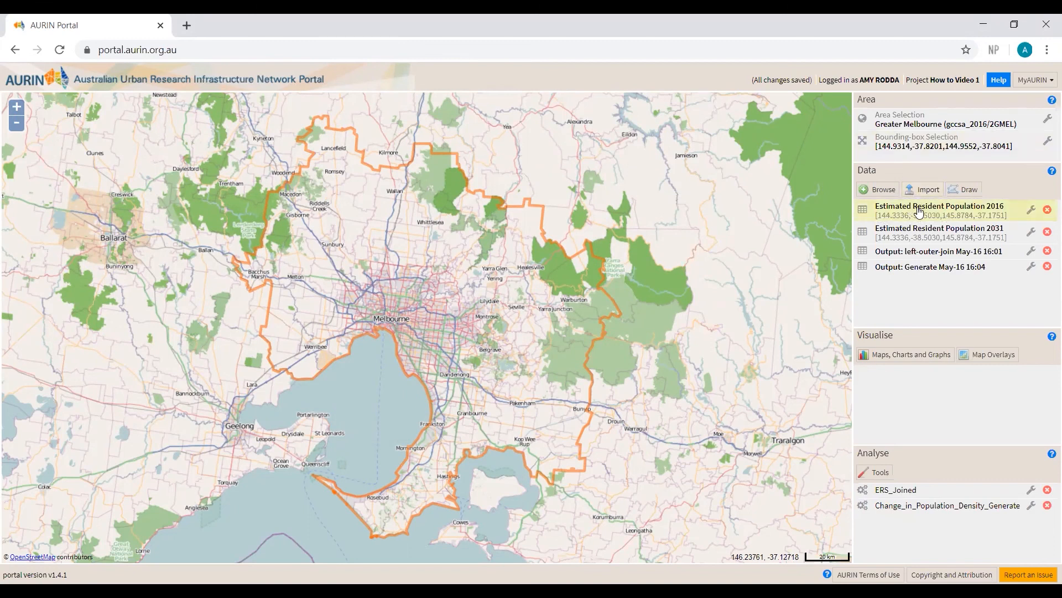
# Step: Set up another Join With Keys tool with Estimated Resident Population 2016 as the left side and VIFSA Code 2015 as the left attribute
pyautogui.moveTo(916, 219)
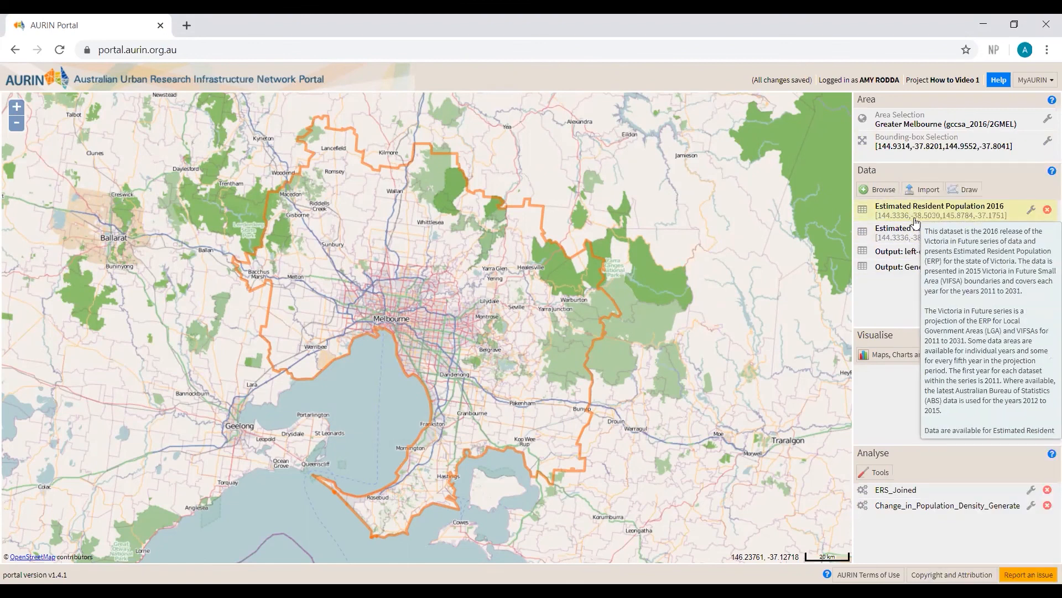
pyautogui.click(871, 473)
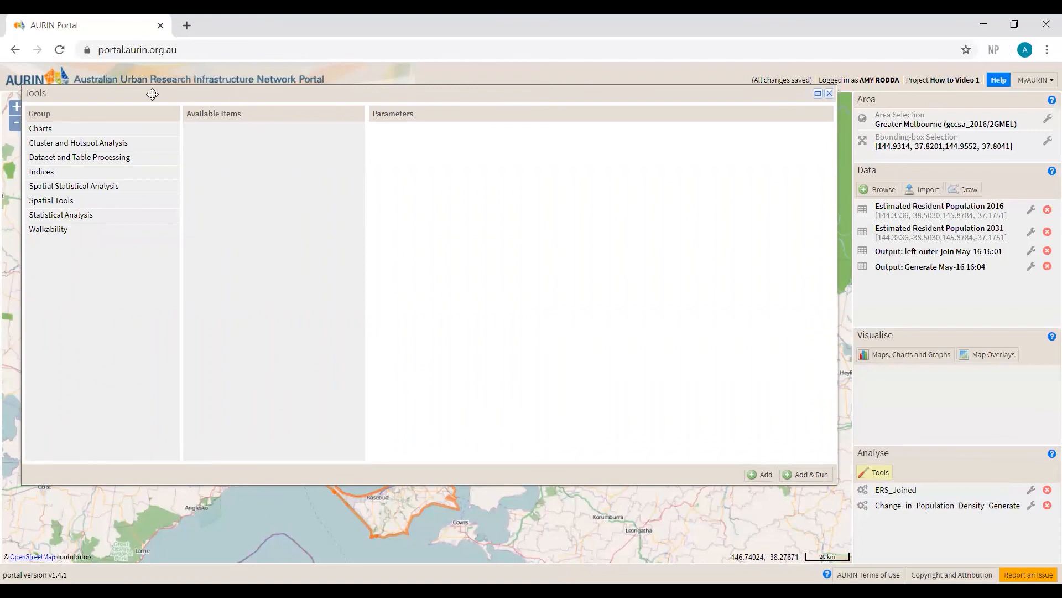
pyautogui.click(124, 145)
pyautogui.click(122, 158)
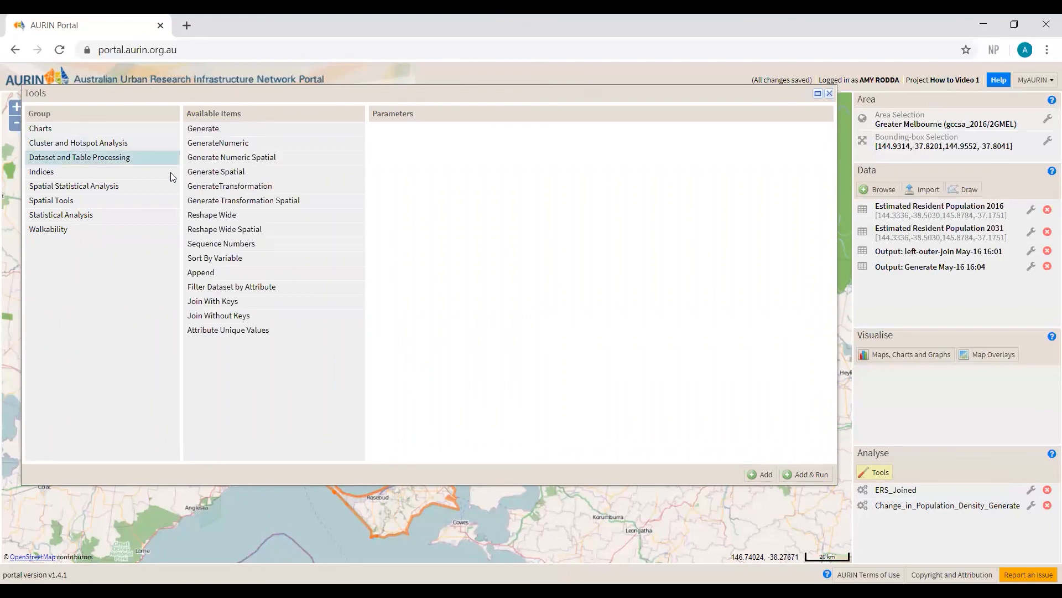
pyautogui.click(252, 301)
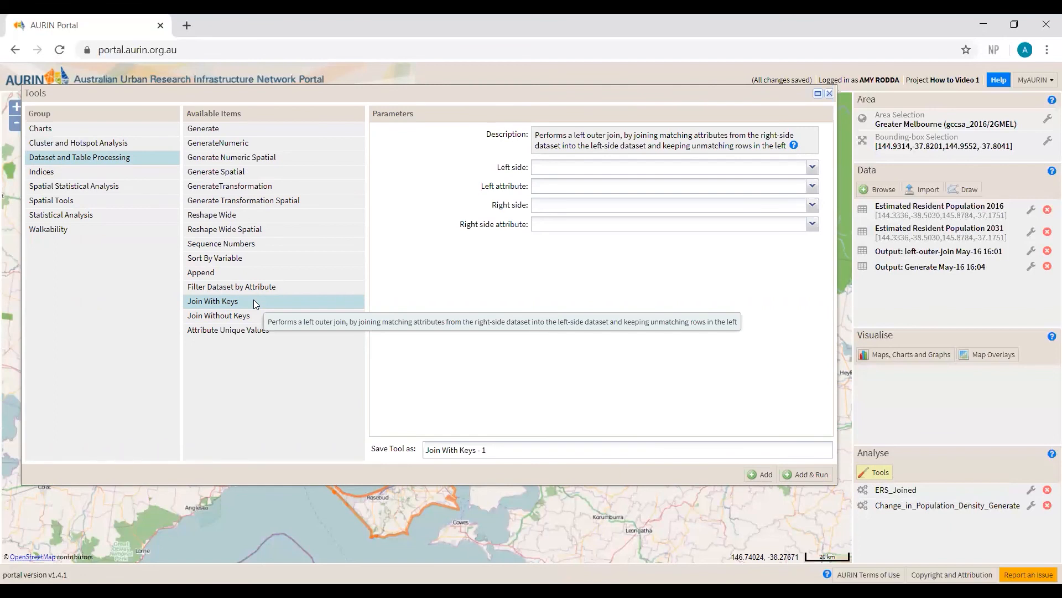
pyautogui.click(812, 167)
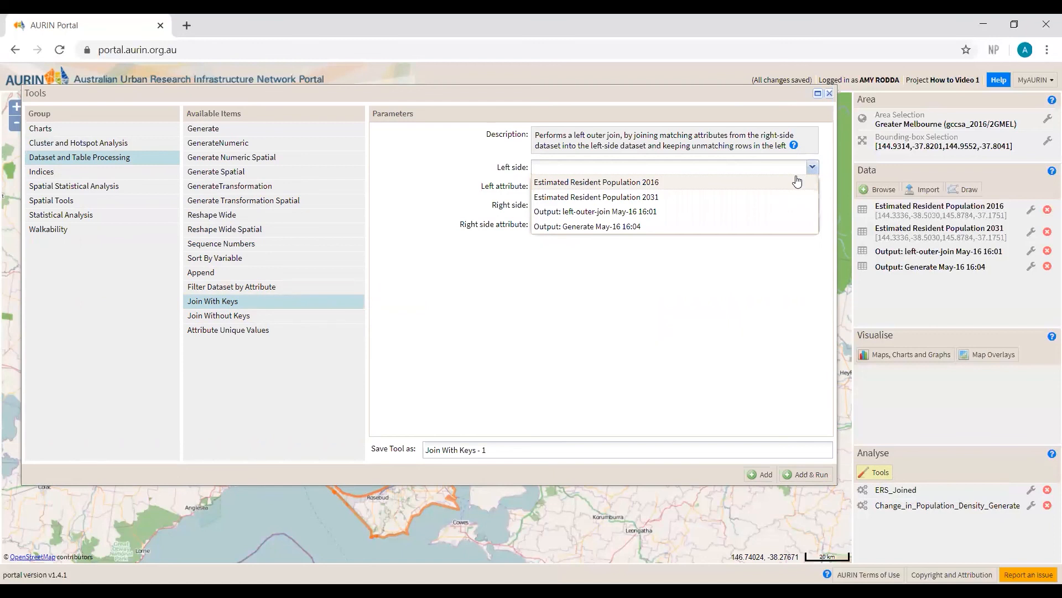
pyautogui.click(797, 182)
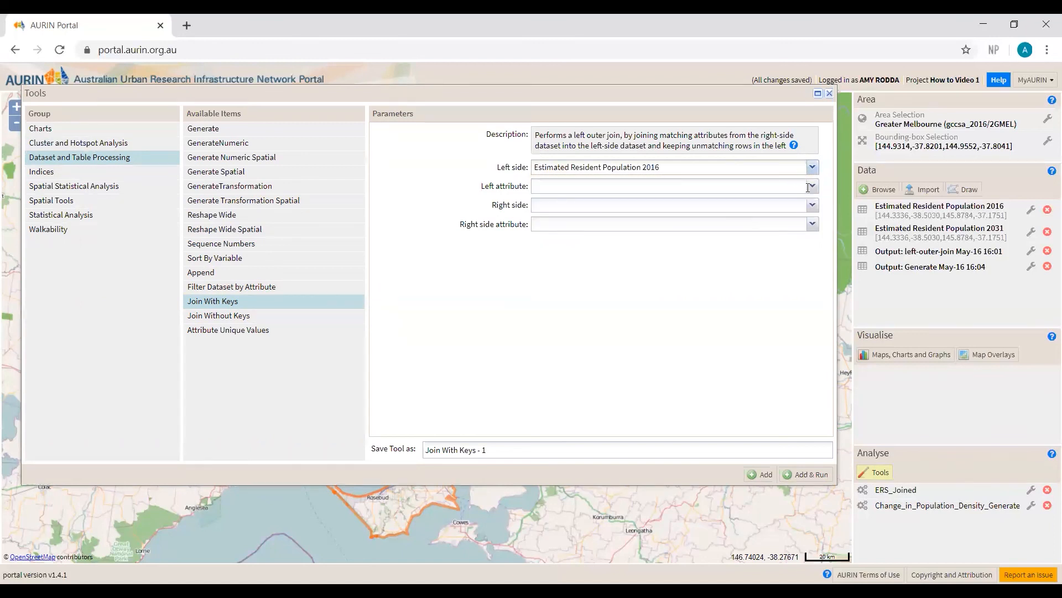
pyautogui.click(812, 187)
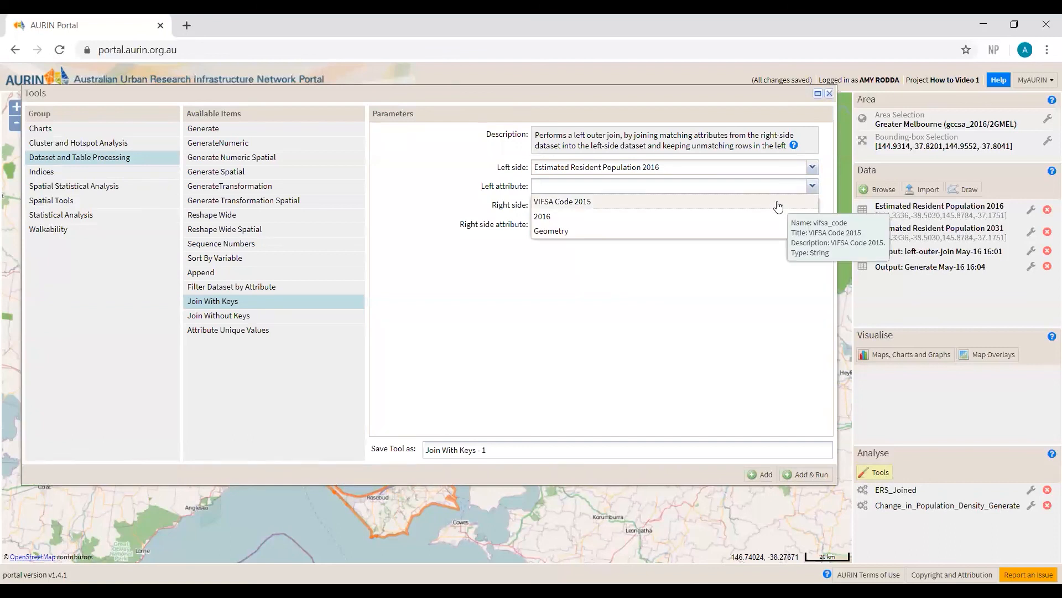
pyautogui.click(778, 204)
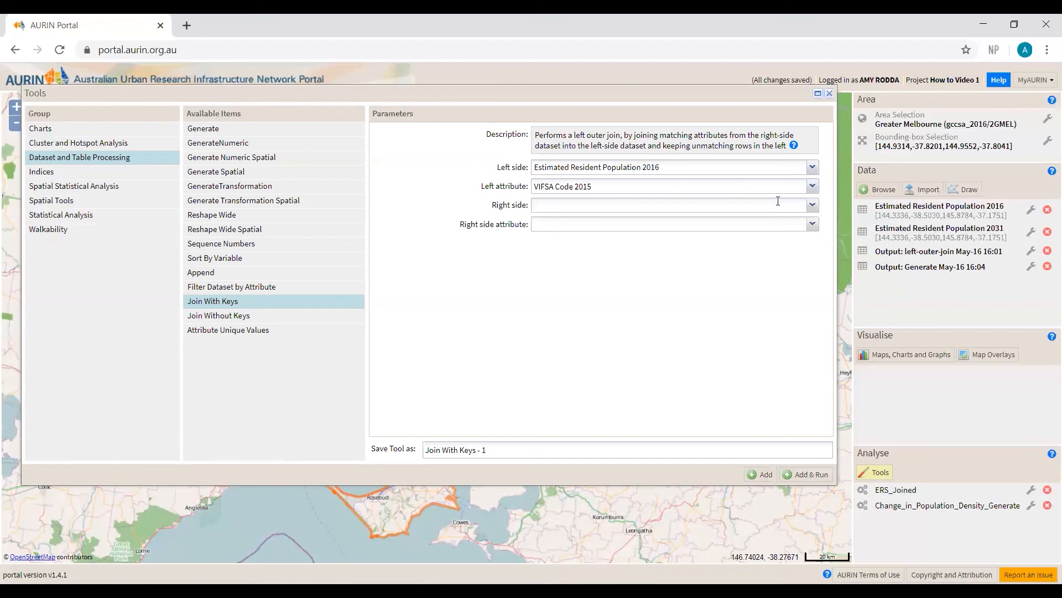
# Step: Set the join's right side to Output: Generate May-16 16:04 and its right side attribute to vifsa_code
pyautogui.click(812, 205)
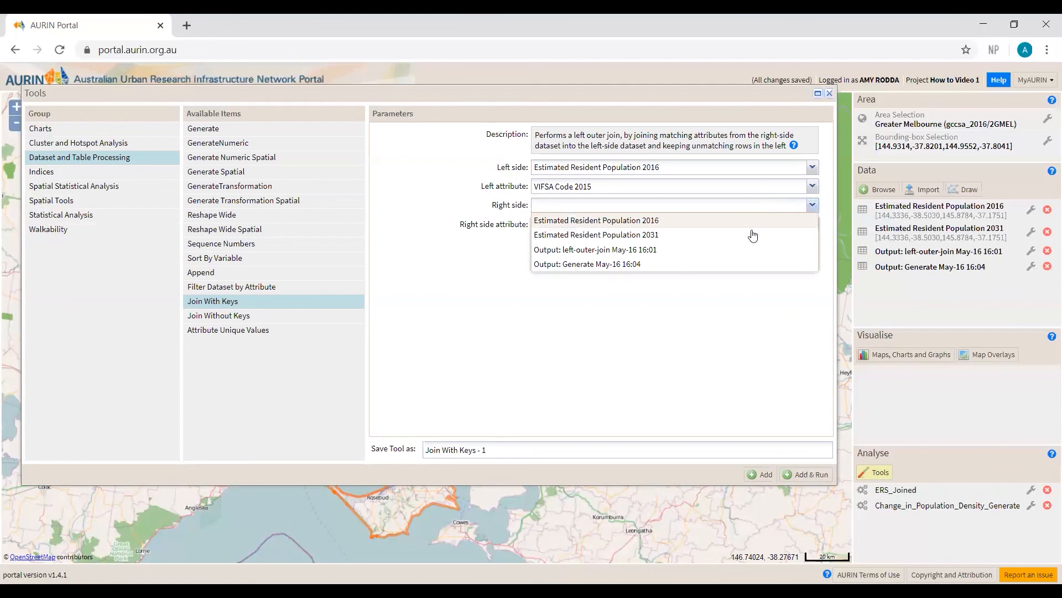
pyautogui.click(726, 262)
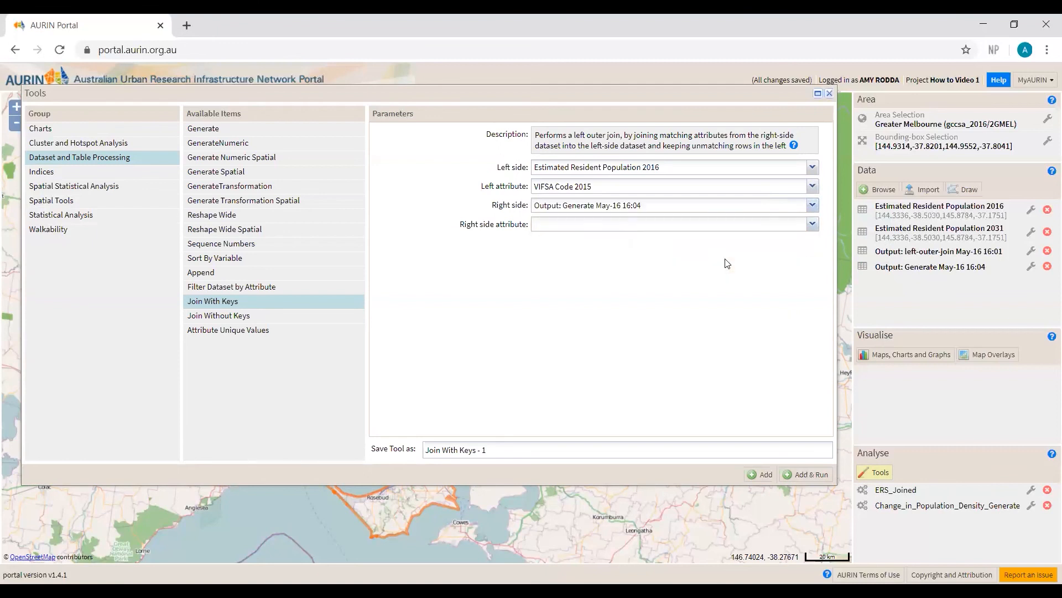
pyautogui.click(812, 225)
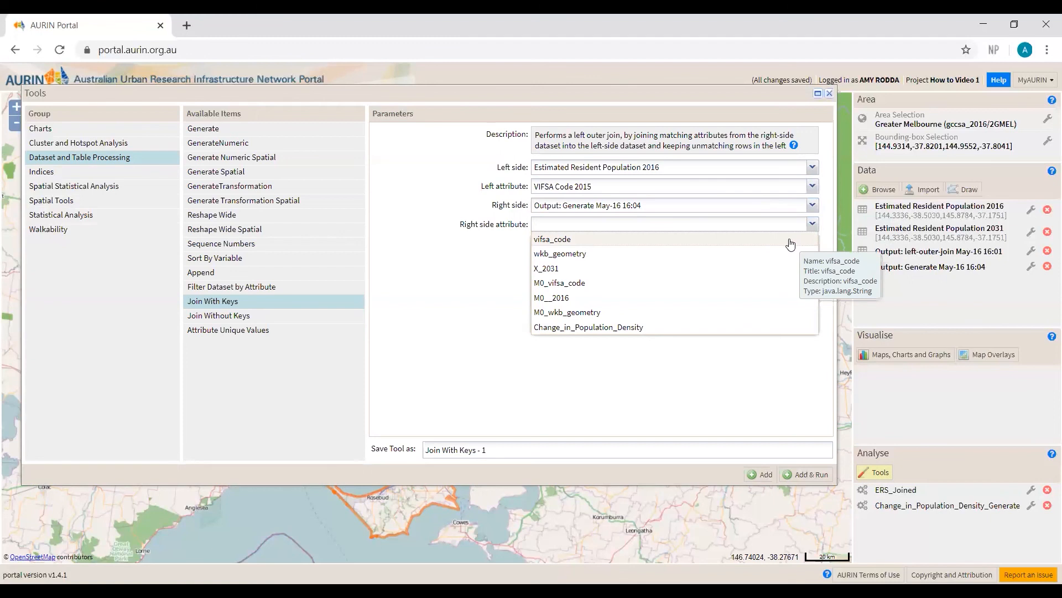
pyautogui.click(790, 239)
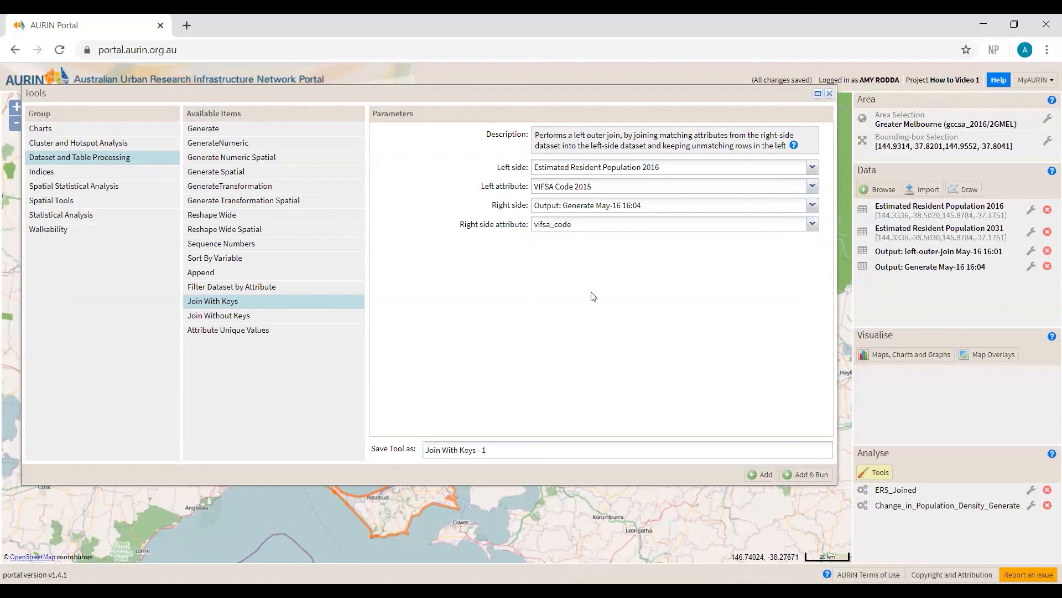
# Step: Save the join tool as "Change_in_Population_Density_Geometry" and run it
pyautogui.moveTo(500, 449); pyautogui.dragTo(400, 453)
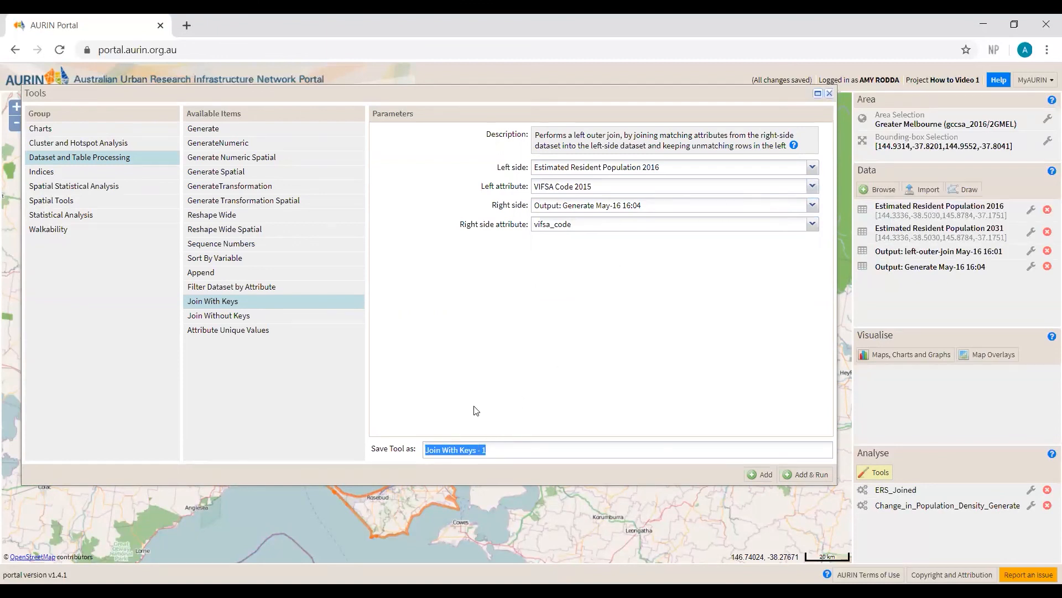
pyautogui.write('Change_in')
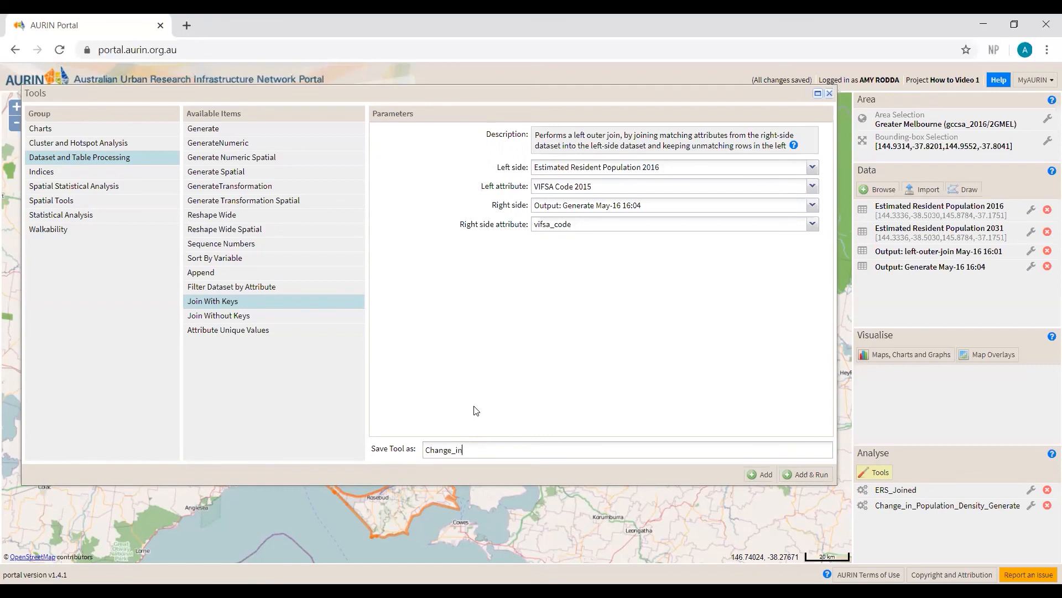
pyautogui.write('_Population_Density_Geometry')
pyautogui.click(811, 474)
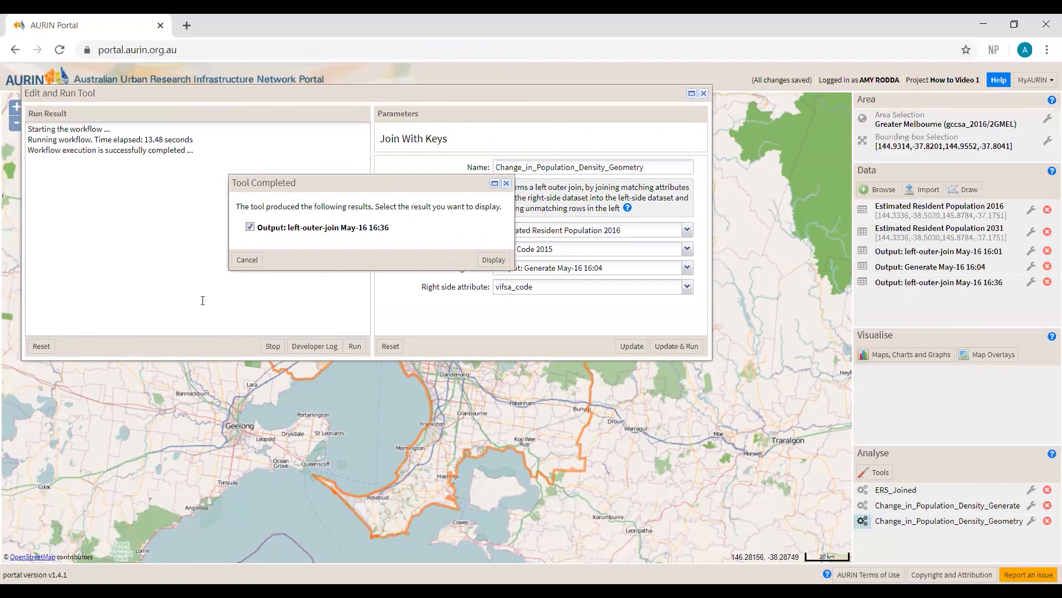
# Step: Display the new join's output table to check the joined columns, and close the table and the tool window
pyautogui.click(493, 259)
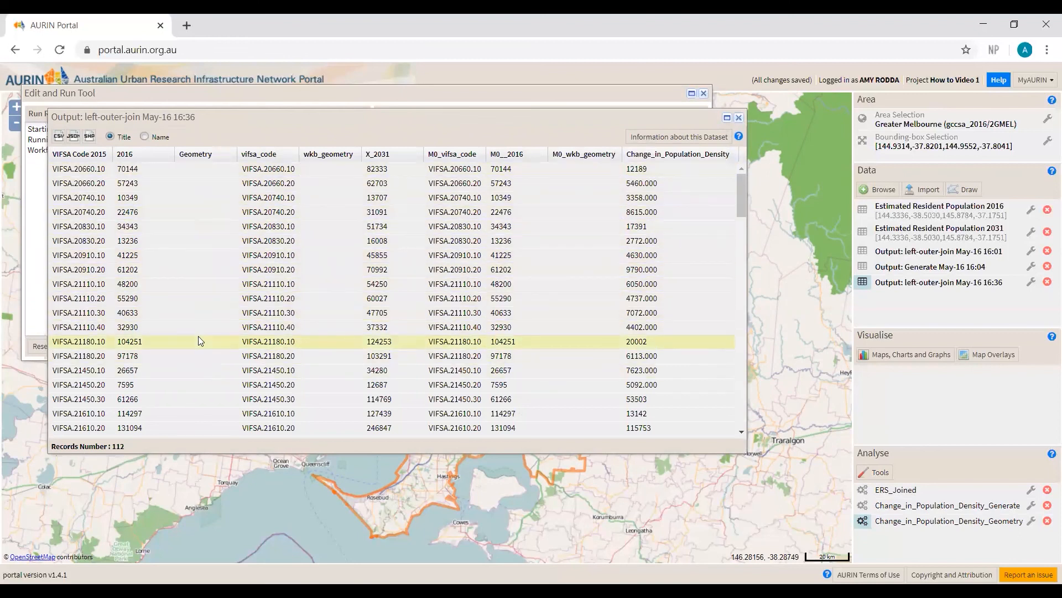
pyautogui.click(739, 118)
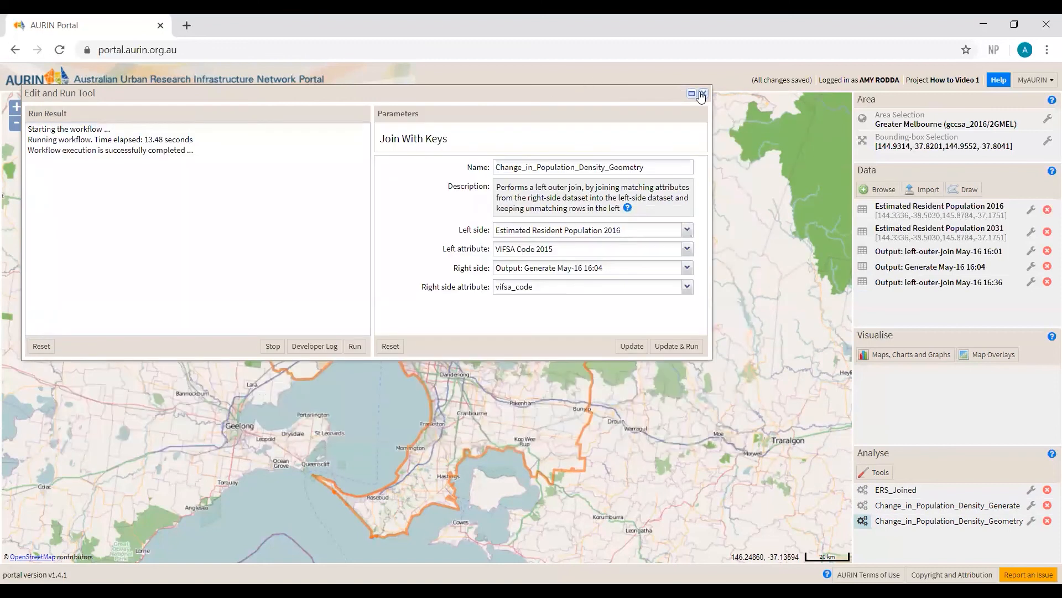
pyautogui.click(702, 95)
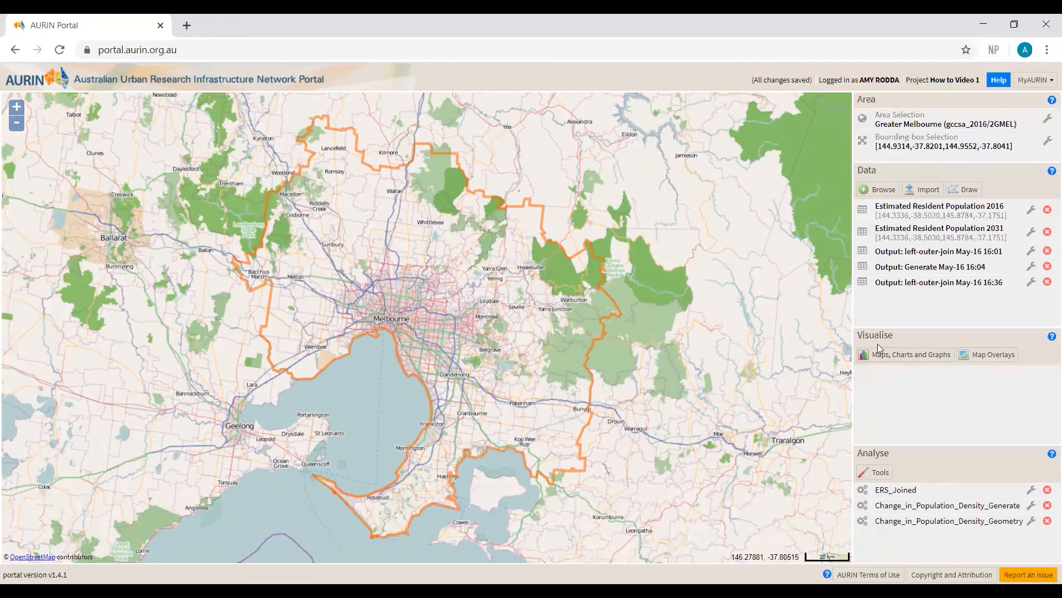
# Step: Set up a Choropleth map visualisation of the Change_in_Population_Density attribute from Output: left-outer-join May-16 16:36
pyautogui.click(904, 359)
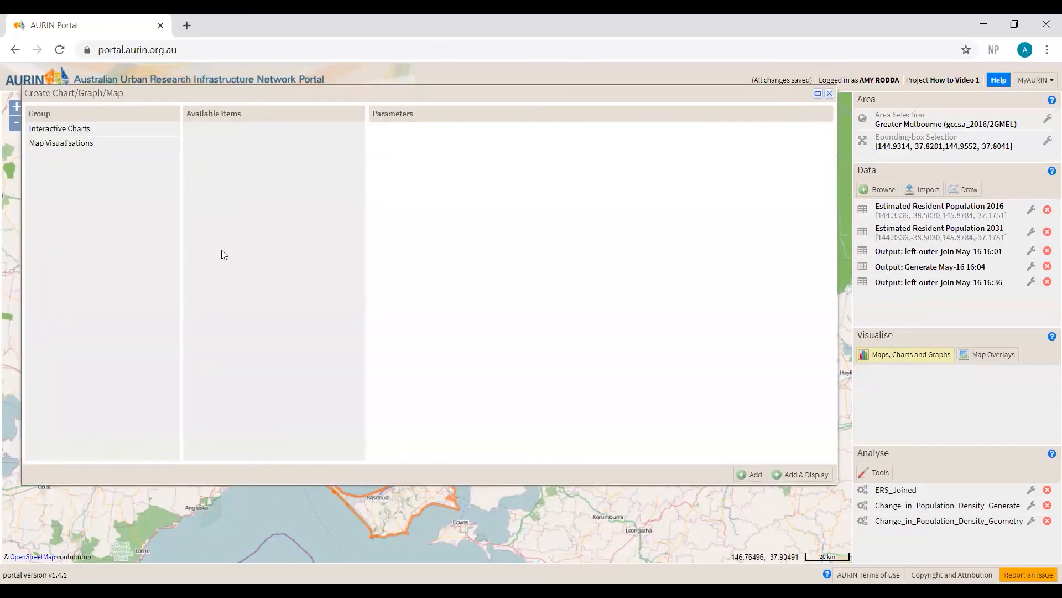
pyautogui.click(73, 143)
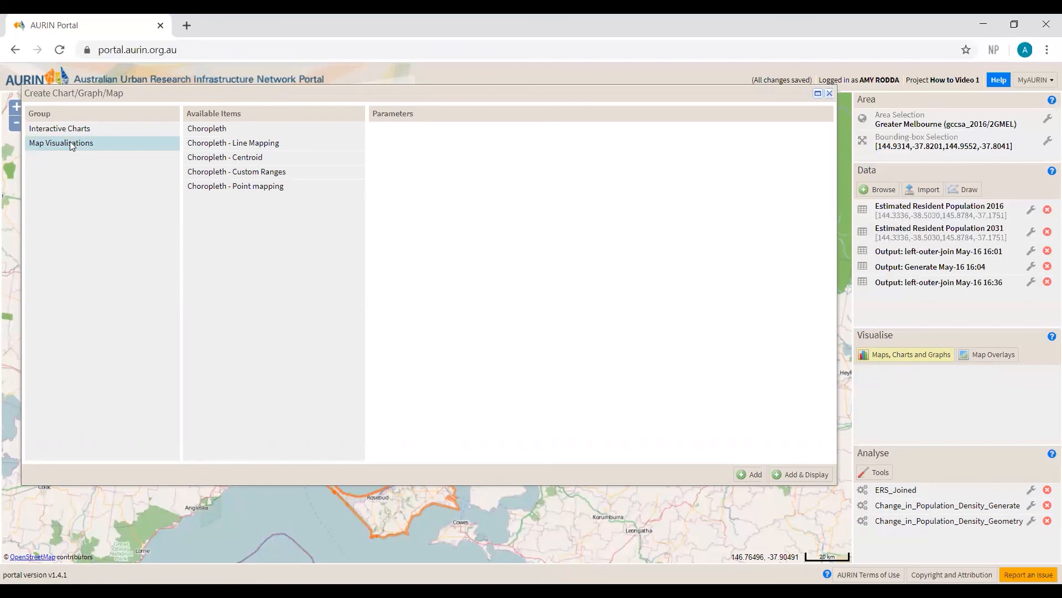
pyautogui.click(265, 130)
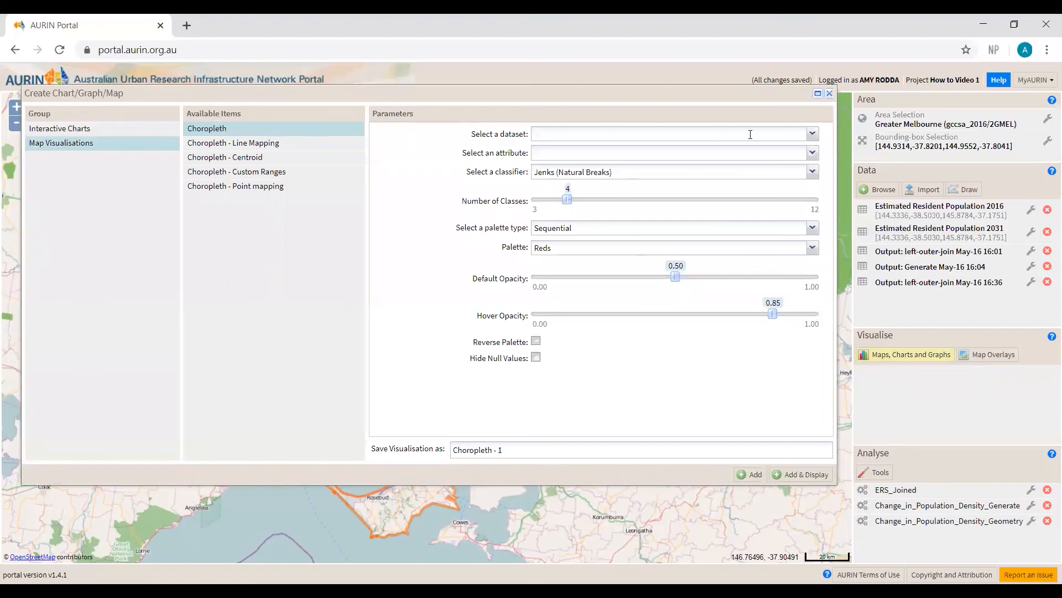
pyautogui.click(812, 135)
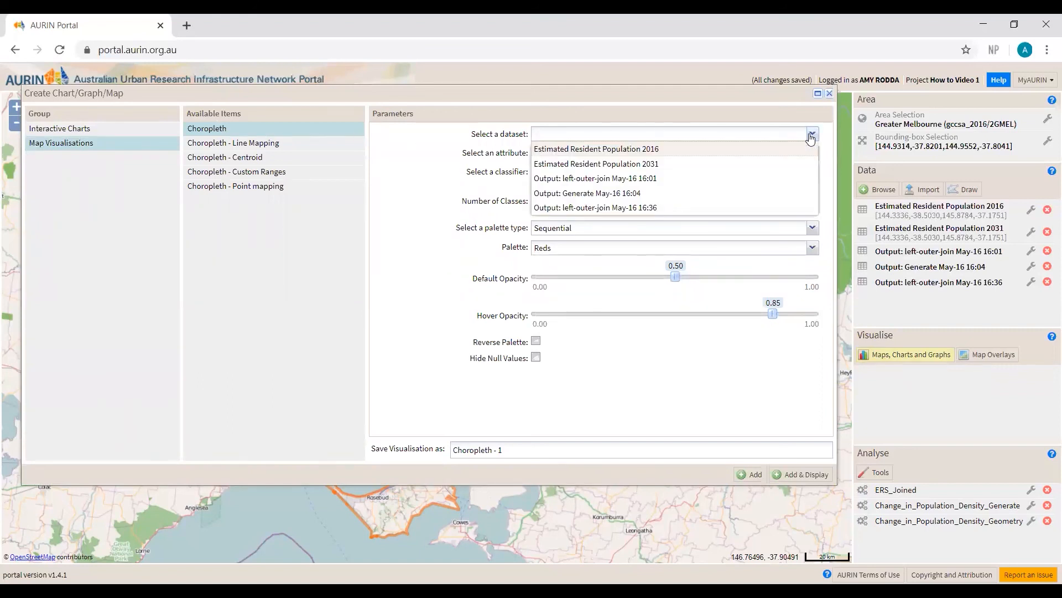
pyautogui.click(757, 208)
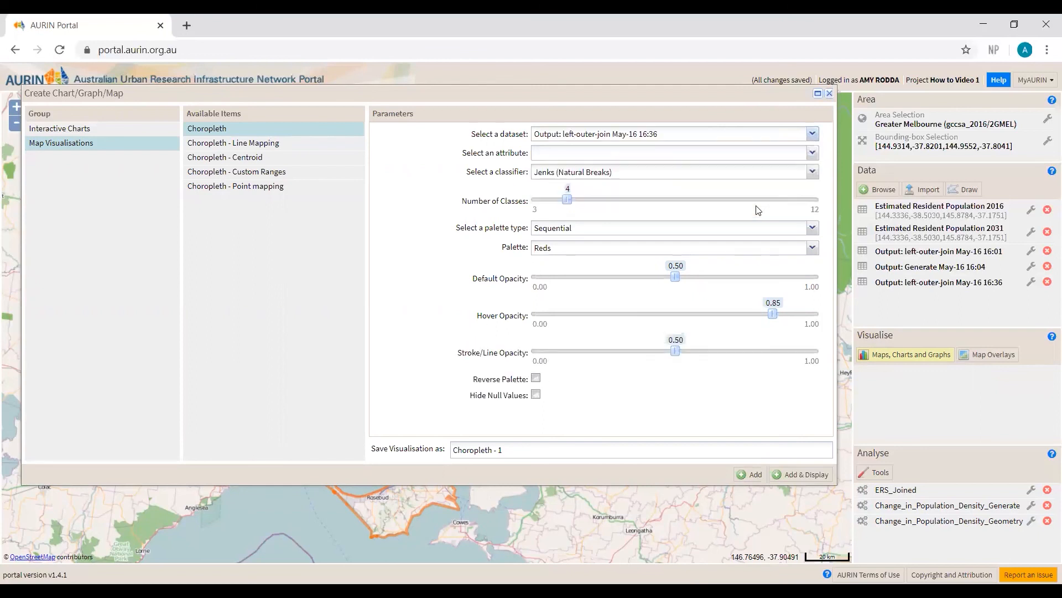
pyautogui.click(811, 156)
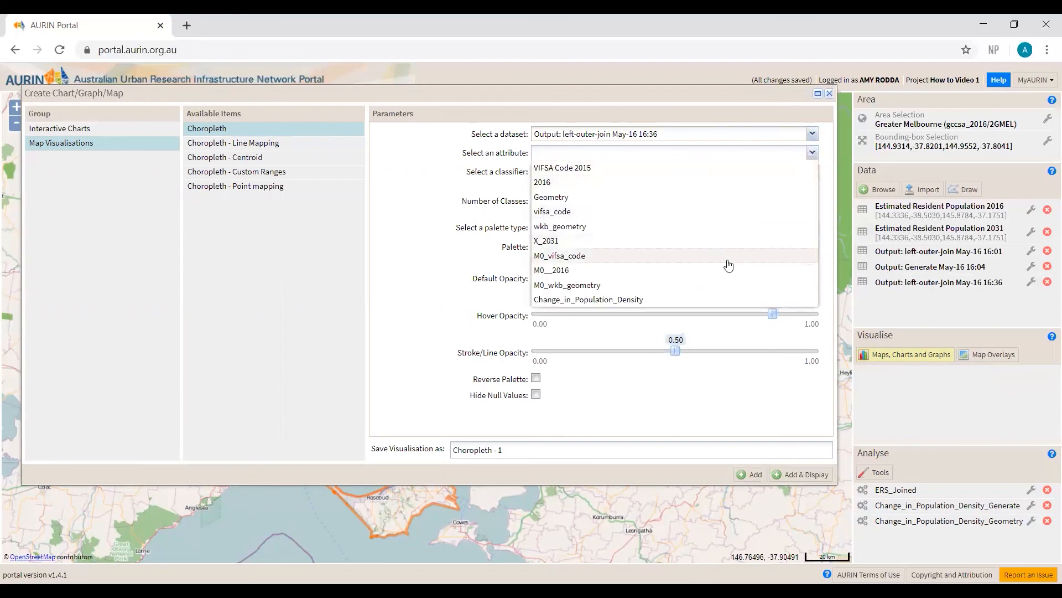
pyautogui.click(672, 301)
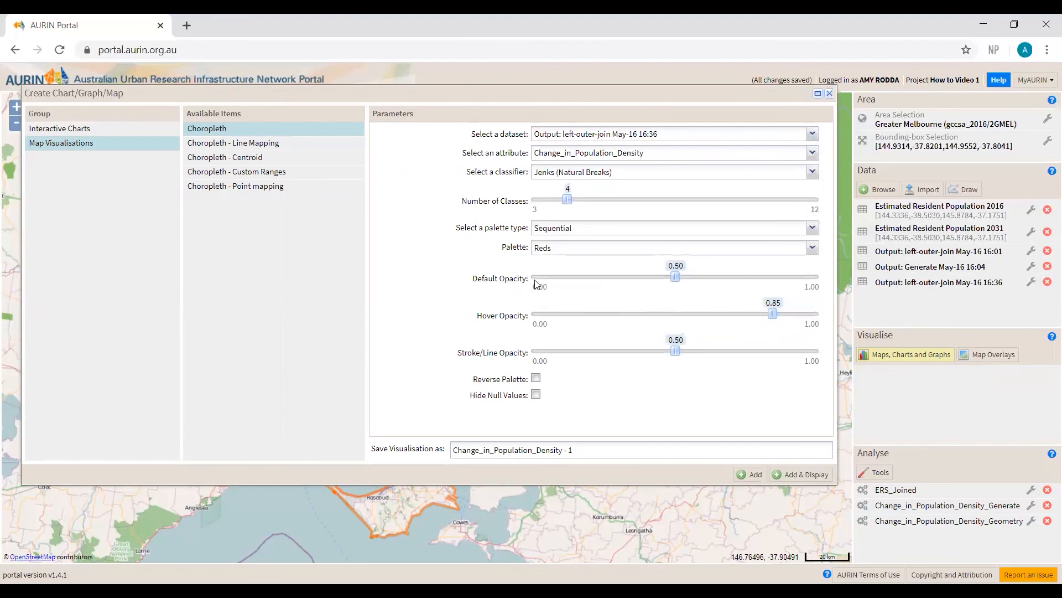
# Step: Set the choropleth's palette to Greens and its stroke/line opacity to 0.70
pyautogui.click(812, 249)
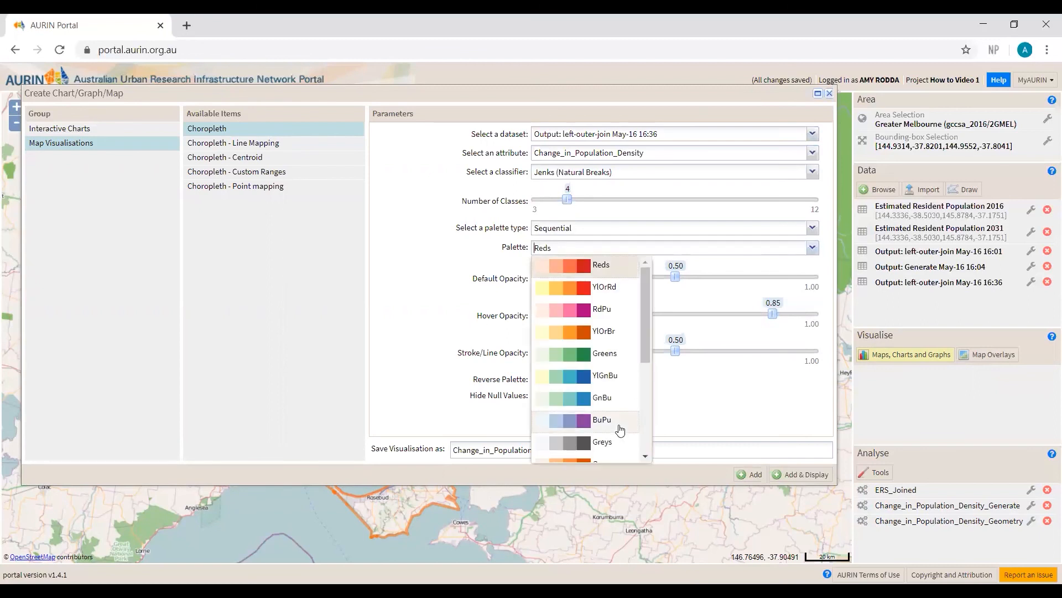
pyautogui.click(608, 357)
pyautogui.moveTo(679, 355); pyautogui.dragTo(732, 360)
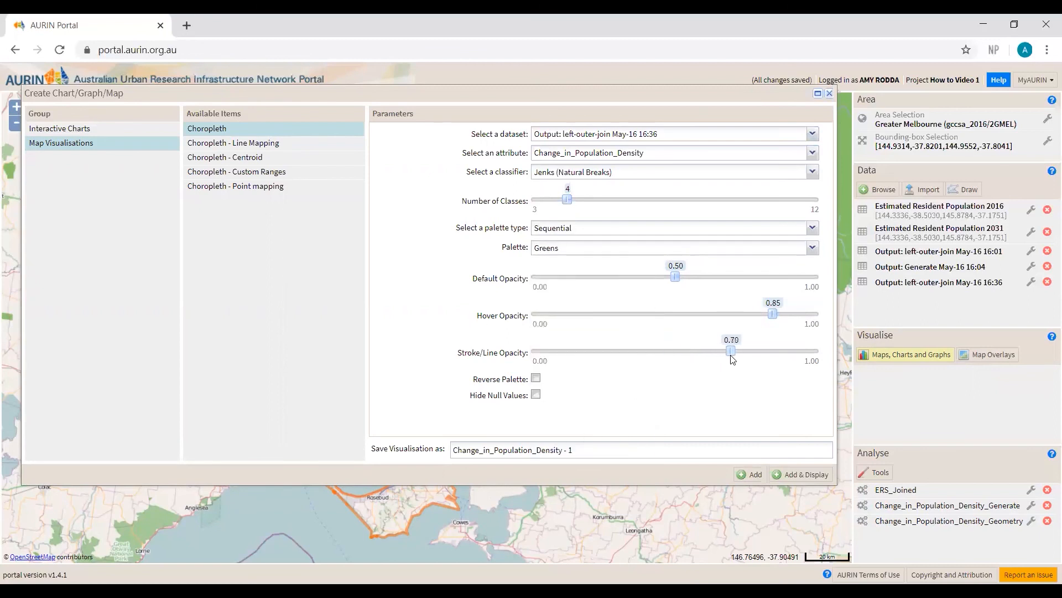
# Step: Name the visualisation "Change_in_Population_Density_Visualisatio", and add and display it on the map
pyautogui.moveTo(582, 449); pyautogui.dragTo(426, 459)
pyautogui.click(575, 458)
pyautogui.write('_Visualisatio')
pyautogui.click(803, 478)
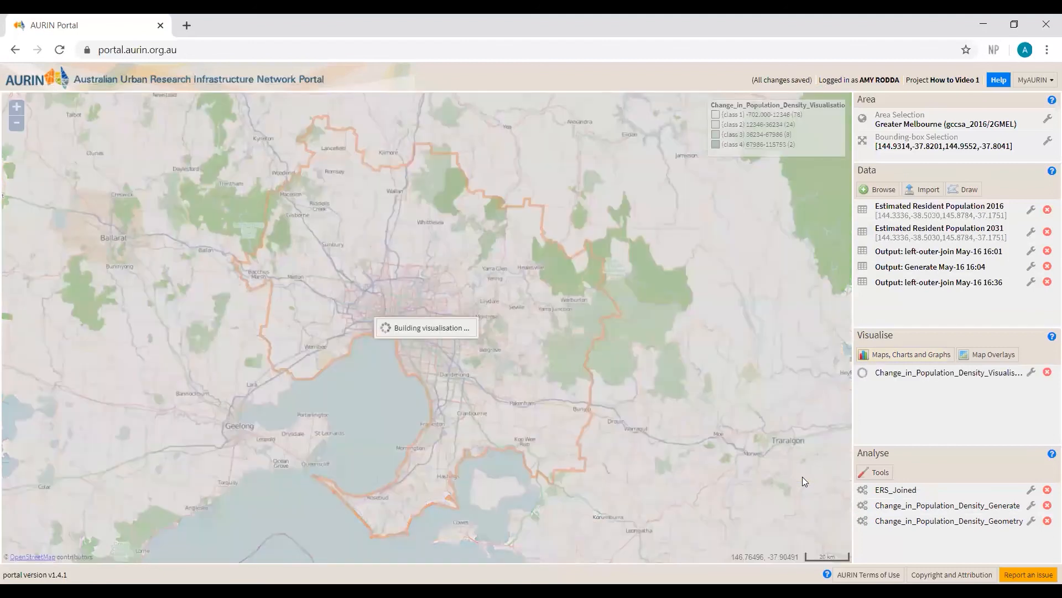